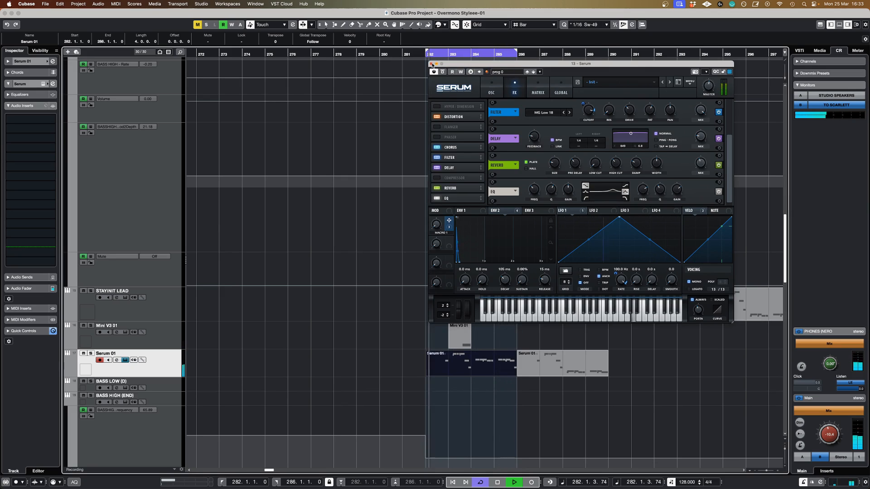
# - Review the oscillator and effects settings of the finished lead patch
pyautogui.click(500, 89)
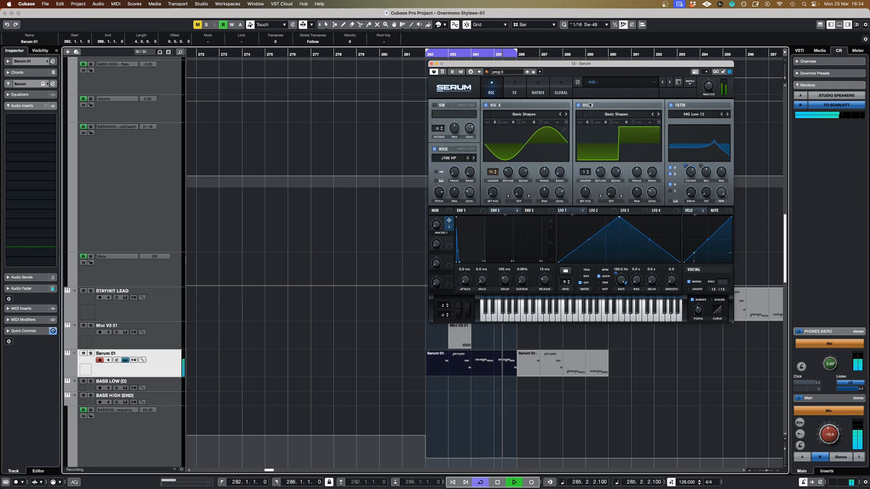
pyautogui.click(514, 88)
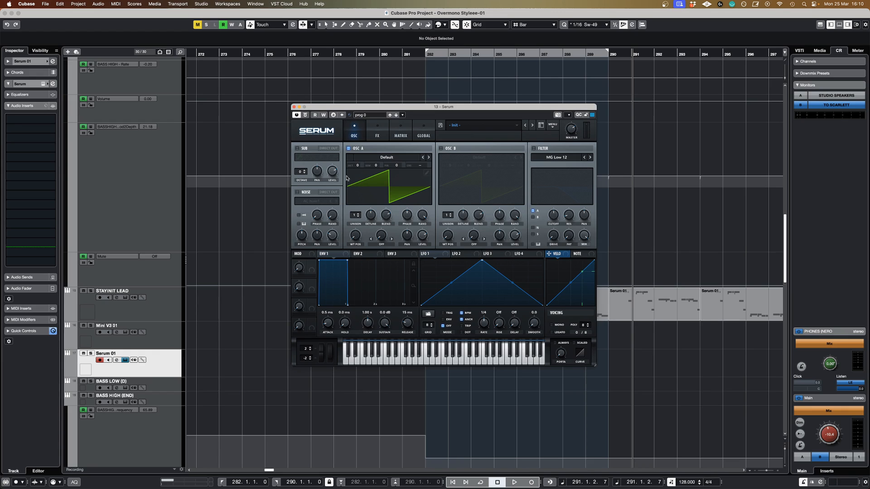
# - Load the Analog Basic Shapes wavetable into oscillator A, set its unison to 11 voices and lower the detune
pyautogui.click(365, 171)
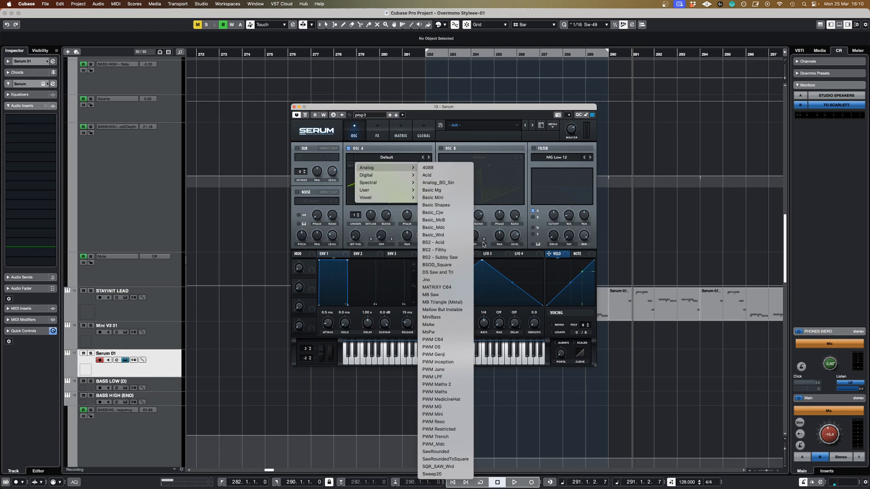
pyautogui.click(436, 205)
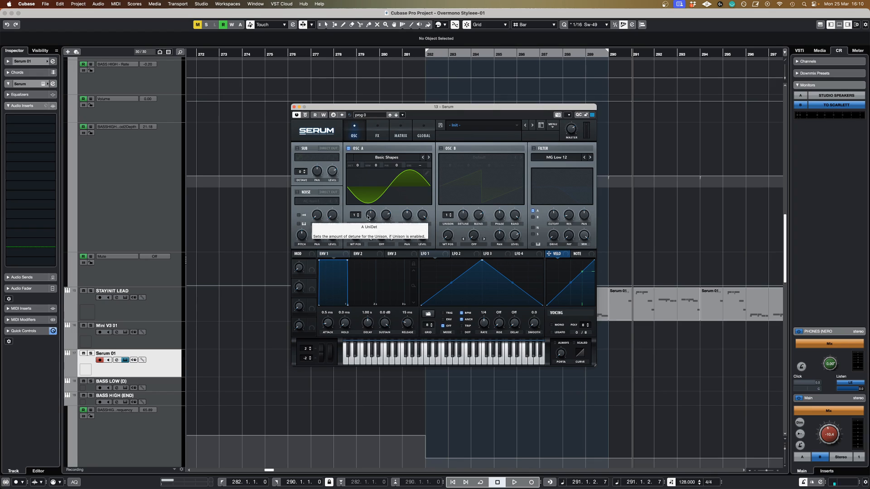
pyautogui.moveTo(356, 216); pyautogui.dragTo(358, 216)
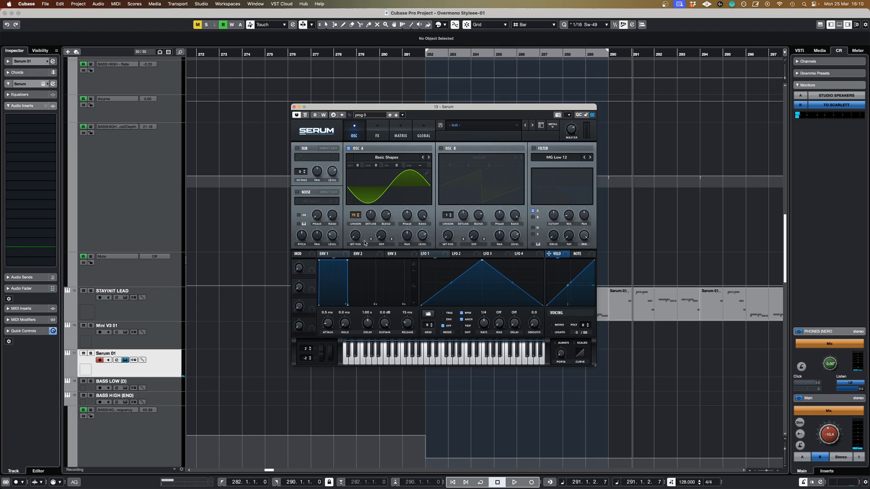
pyautogui.moveTo(373, 218); pyautogui.dragTo(372, 235)
# - Enable oscillator B with the Basic Shapes wavetable, move its wavetable position to the square wave and lower its level
pyautogui.click(441, 149)
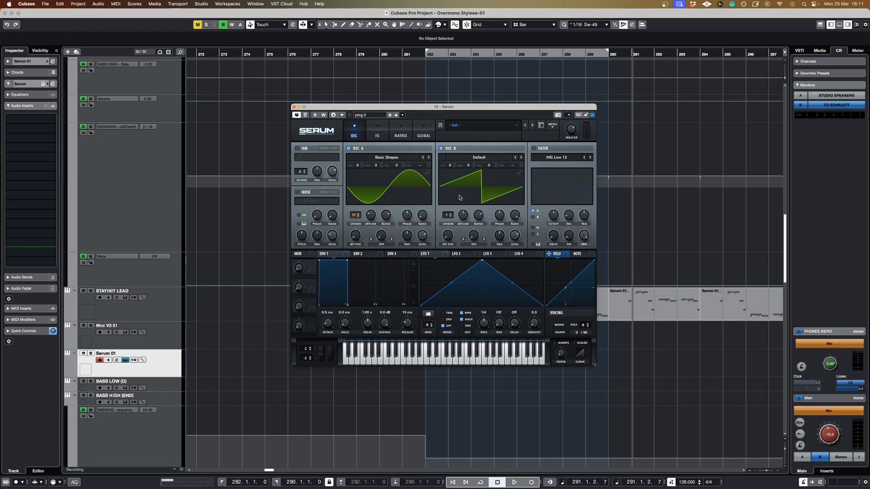
pyautogui.click(475, 158)
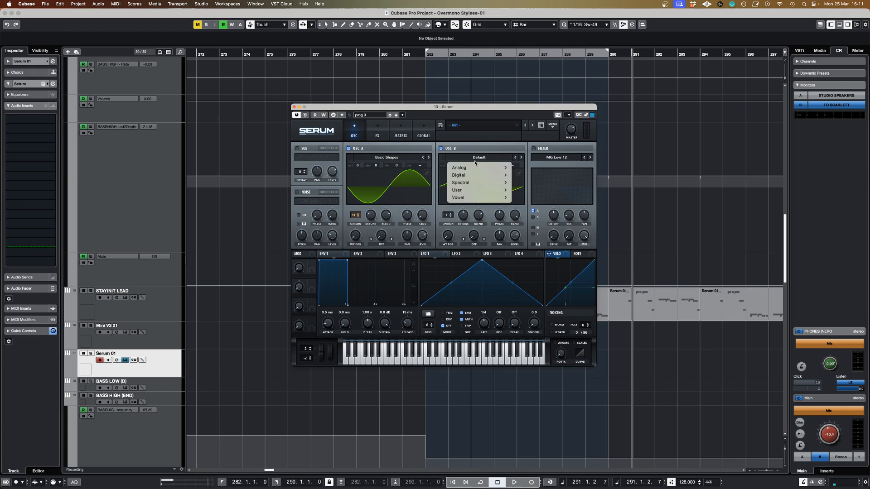
pyautogui.moveTo(480, 168)
pyautogui.click(538, 205)
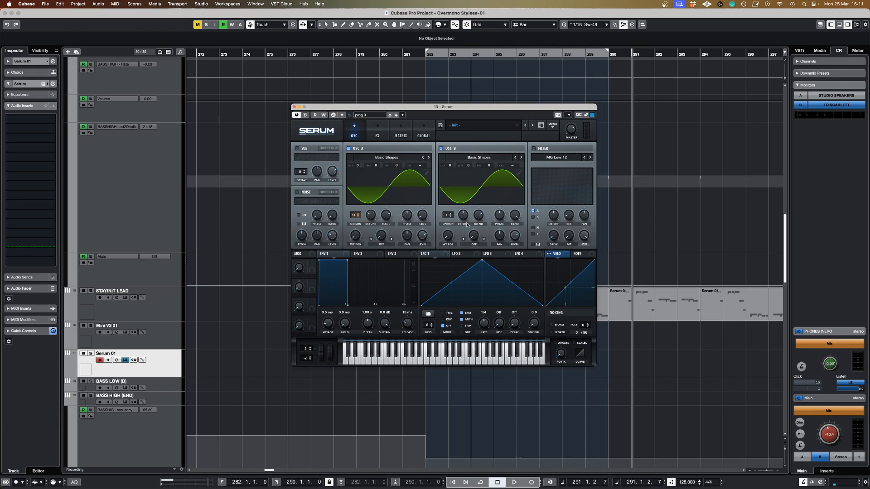
pyautogui.moveTo(452, 236); pyautogui.dragTo(459, 208)
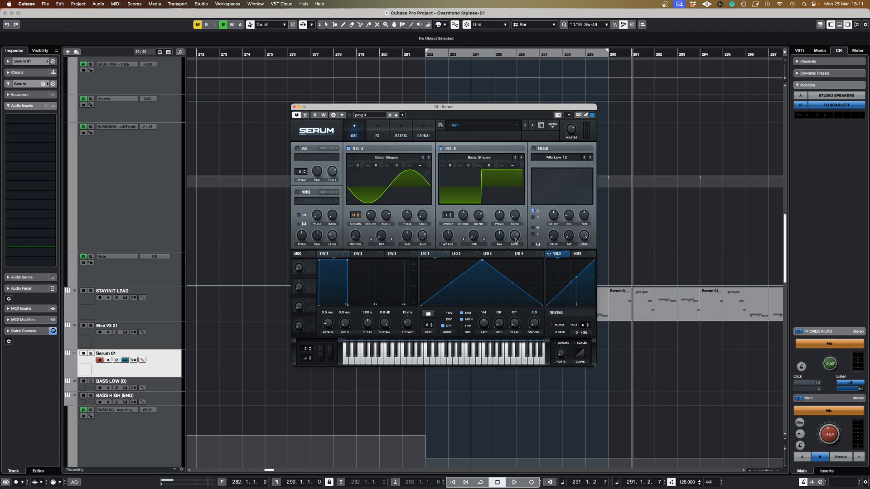
pyautogui.moveTo(517, 248); pyautogui.dragTo(516, 267)
# - Enable the noise oscillator with the Analog J106 HP sample and adjust its level
pyautogui.click(298, 192)
pyautogui.click(317, 201)
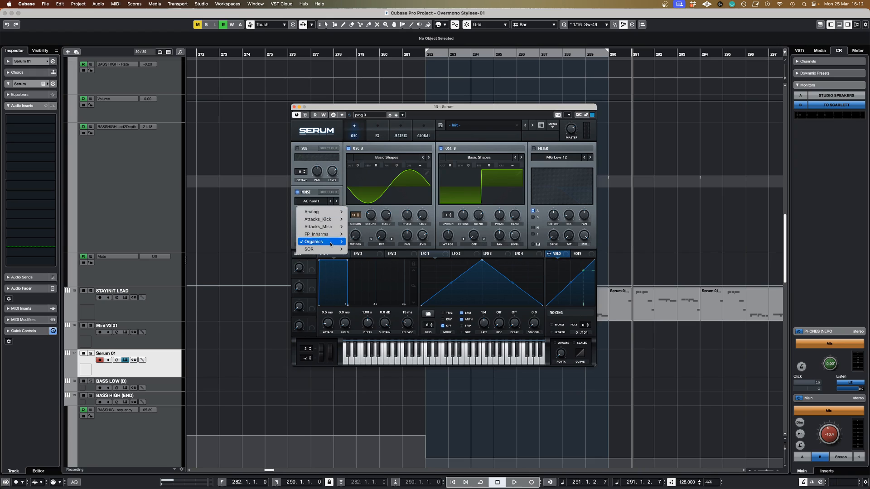
pyautogui.moveTo(331, 212)
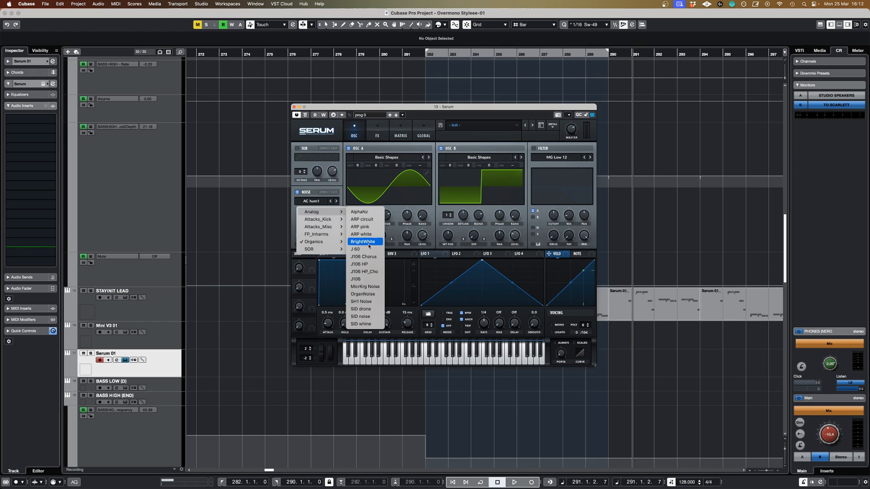
pyautogui.click(364, 264)
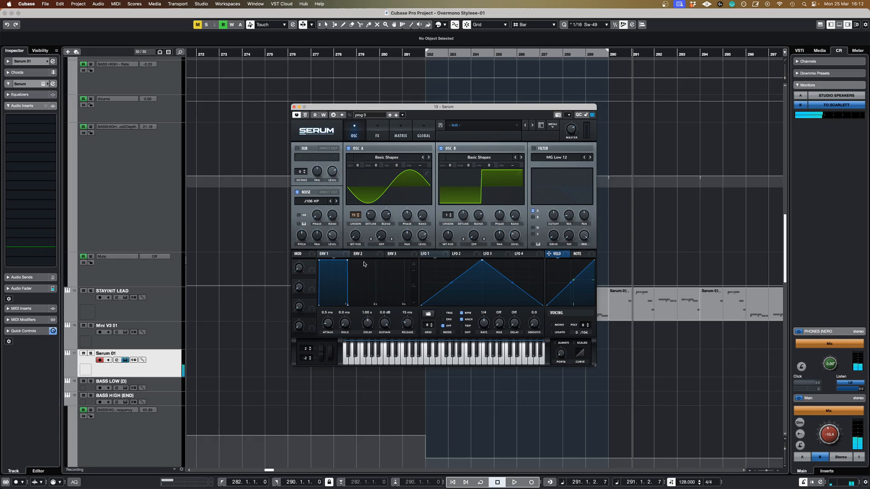
pyautogui.moveTo(333, 239)
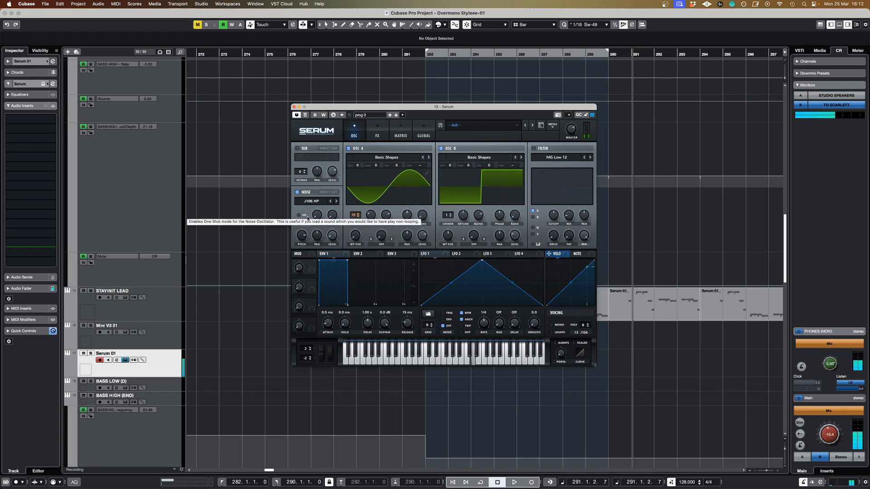
pyautogui.moveTo(336, 239); pyautogui.dragTo(338, 234)
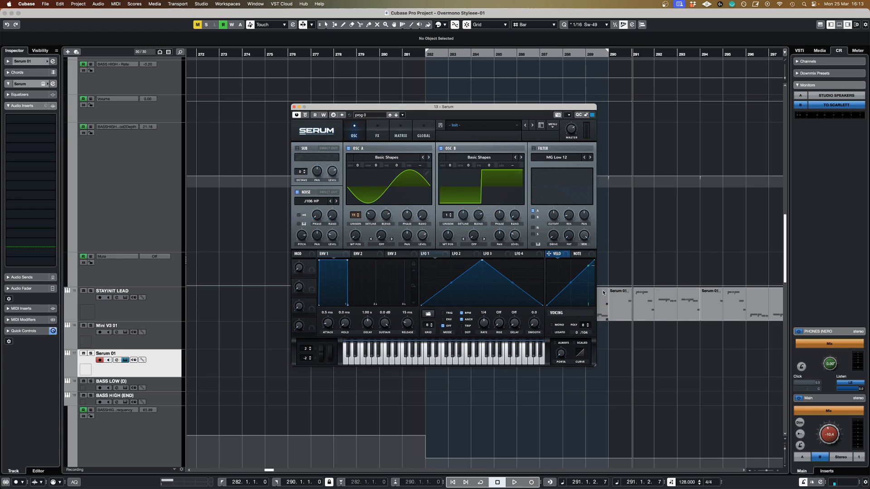
# - Make the voicing mono with a portamento time of about 256 ms and set portamento to always on
pyautogui.click(552, 325)
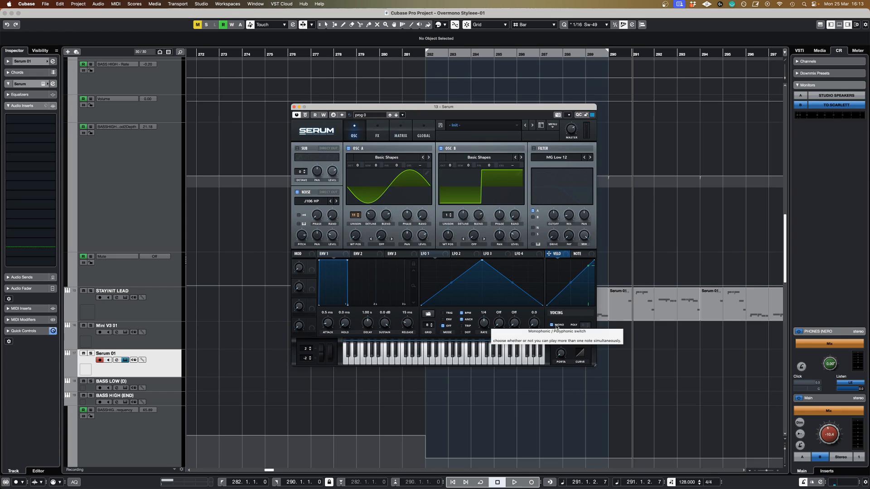
pyautogui.moveTo(566, 355); pyautogui.dragTo(566, 332)
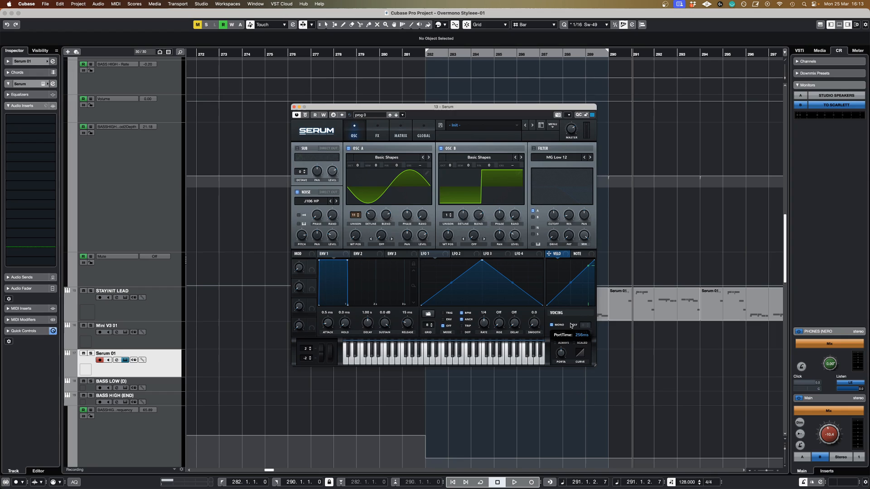
pyautogui.moveTo(570, 327); pyautogui.dragTo(571, 327)
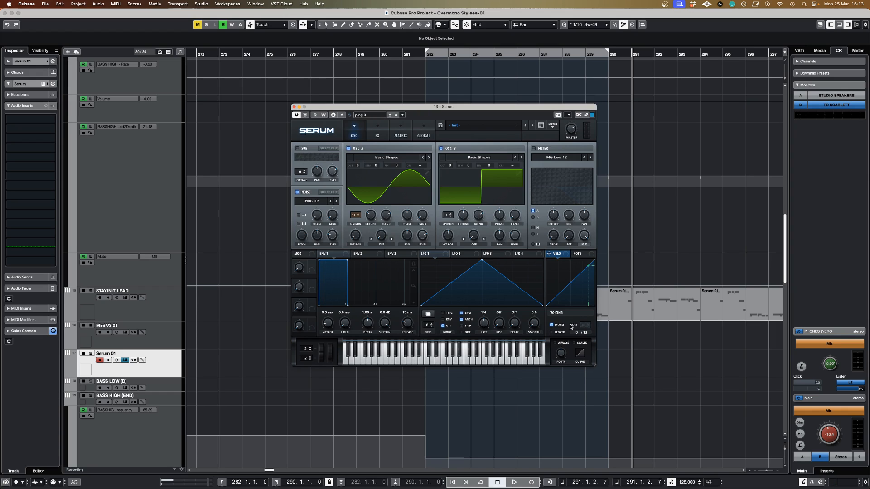
pyautogui.click(555, 343)
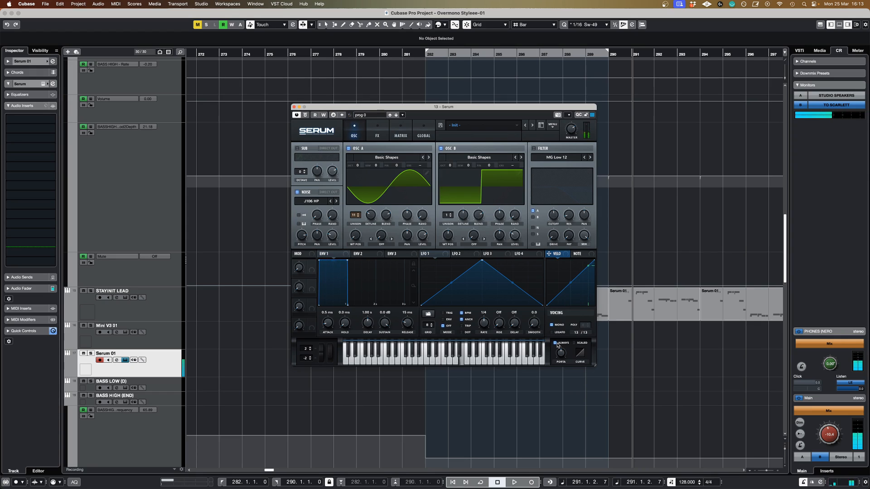
pyautogui.moveTo(561, 353)
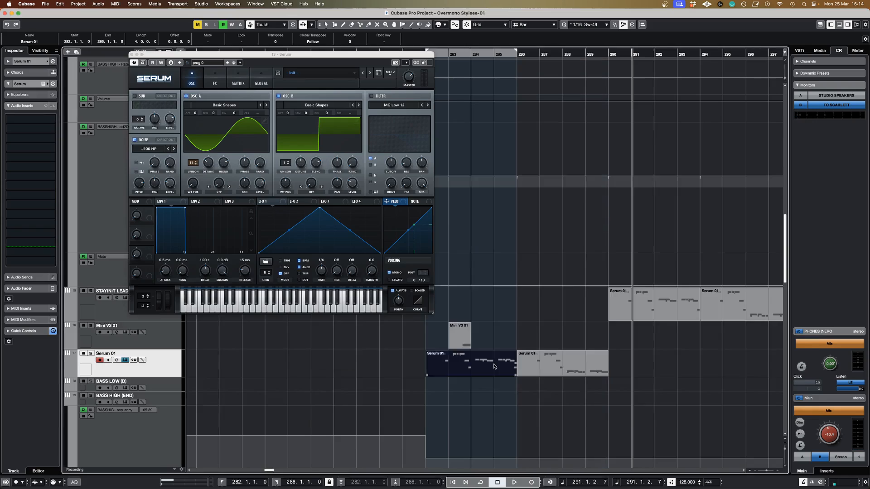
# - Open the first Serum 01 clip in the Key Editor beside the synth window and play back its notes
pyautogui.doubleClick(493, 365)
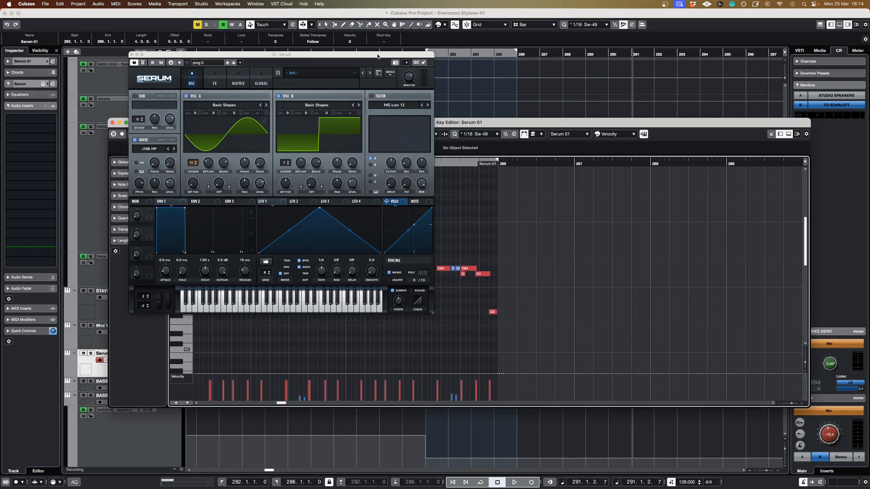
pyautogui.moveTo(378, 56); pyautogui.dragTo(799, 106)
pyautogui.click(262, 163)
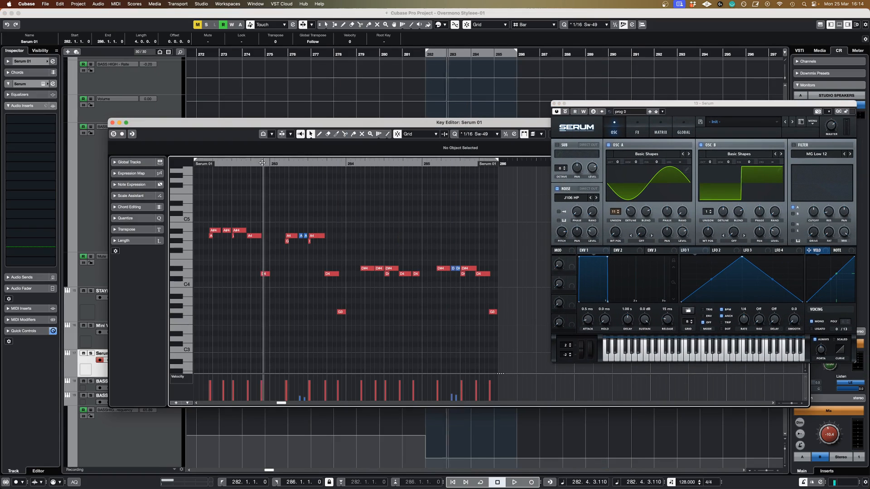
pyautogui.press('space')
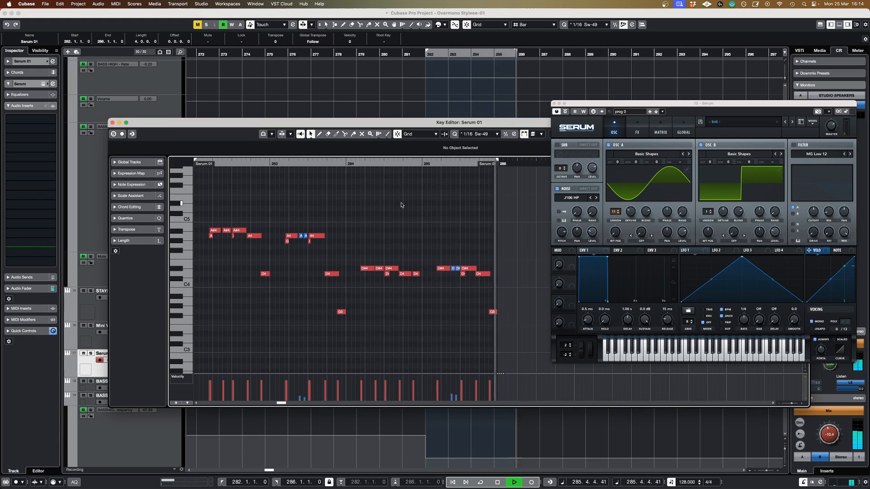
pyautogui.moveTo(617, 106); pyautogui.dragTo(354, 89)
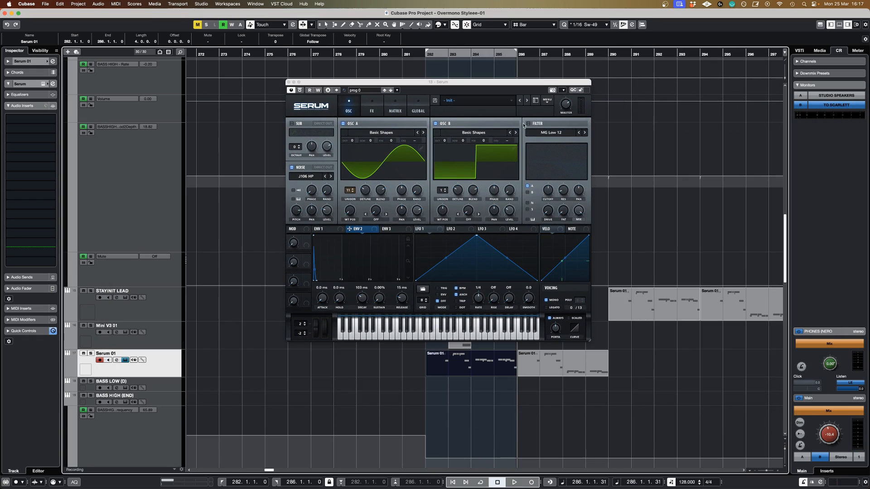
# - Enable the MG Low 12 filter, route oscillators A, B and the noise through it, and set the cutoff to about 1127 Hz
pyautogui.click(528, 123)
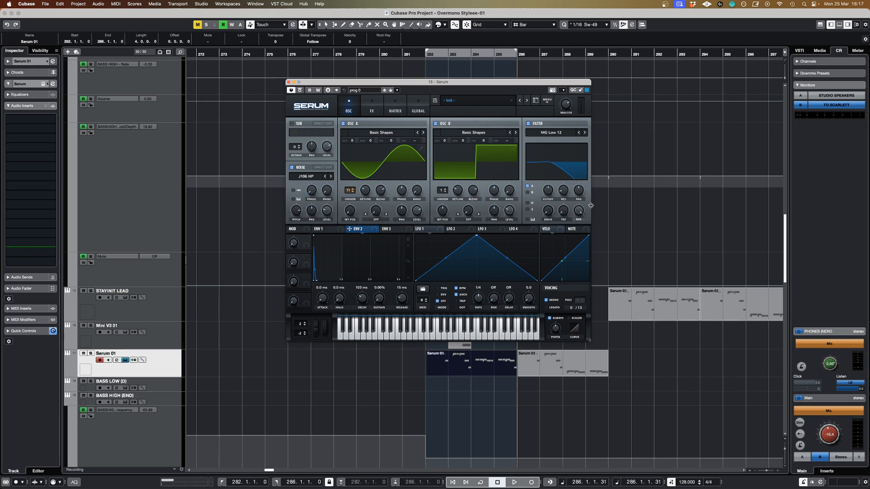
pyautogui.click(539, 127)
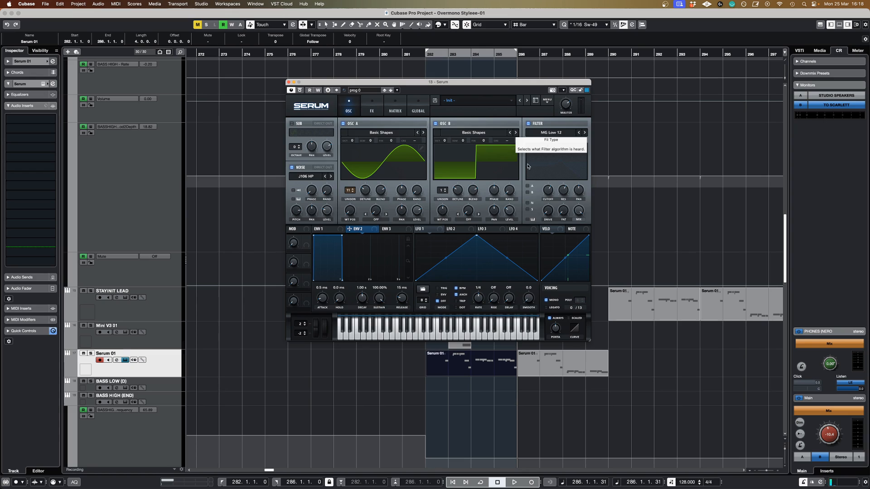
pyautogui.click(528, 186)
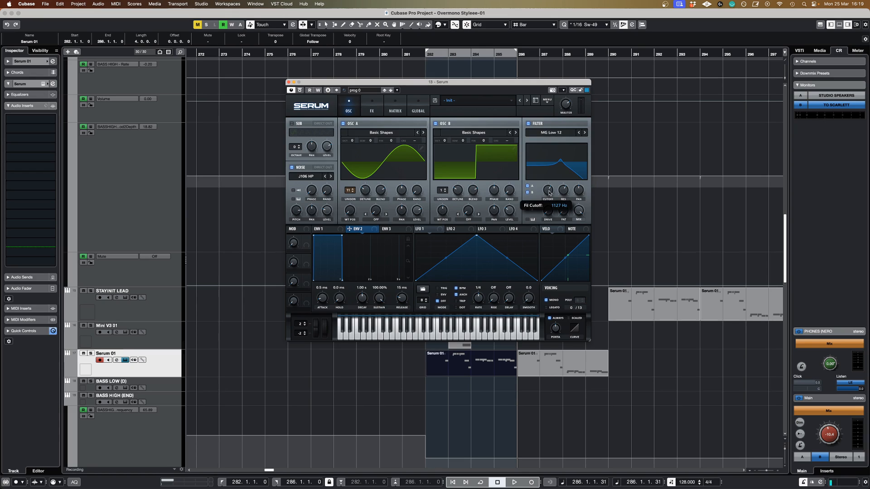
pyautogui.moveTo(549, 194); pyautogui.dragTo(550, 193)
pyautogui.moveTo(564, 192)
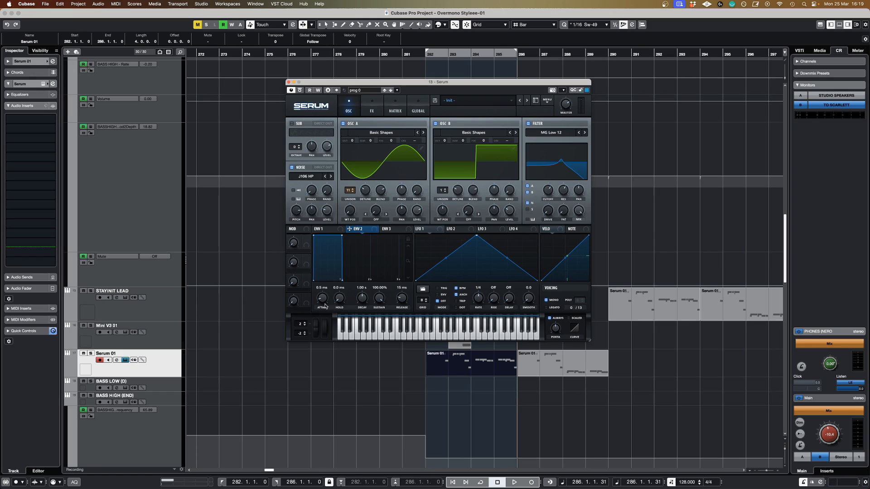
# - Shape envelope 2 into a short pluck with 0 ms attack, 0% sustain and about 105 ms decay
pyautogui.moveTo(323, 302); pyautogui.dragTo(324, 308)
pyautogui.moveTo(379, 298); pyautogui.dragTo(365, 389)
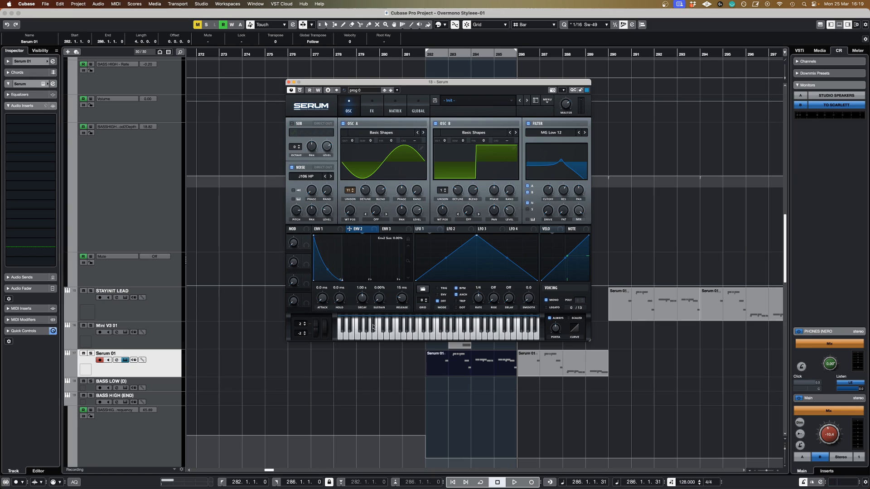
pyautogui.moveTo(361, 299); pyautogui.dragTo(363, 317)
# - Assign envelope 2 to modulate the filter's cutoff and resonance, with a resonance amount of about 33
pyautogui.moveTo(349, 229); pyautogui.dragTo(550, 192)
pyautogui.moveTo(351, 230); pyautogui.dragTo(561, 187)
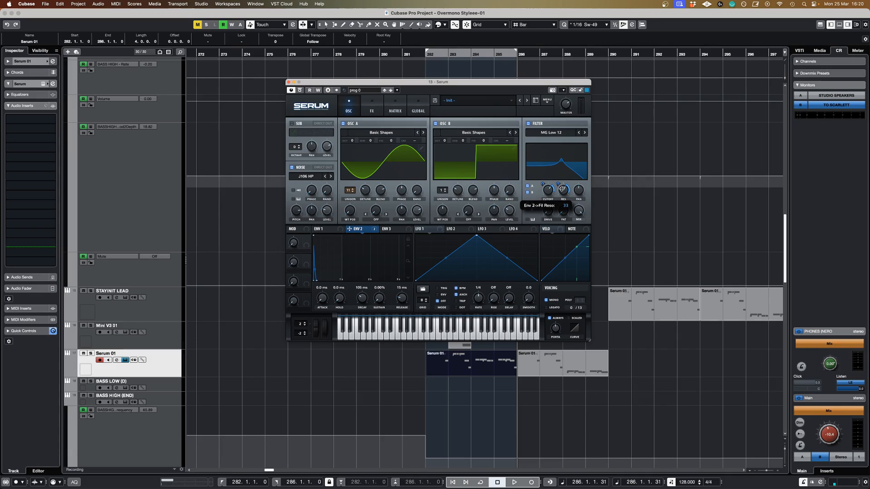
pyautogui.moveTo(562, 189); pyautogui.dragTo(561, 188)
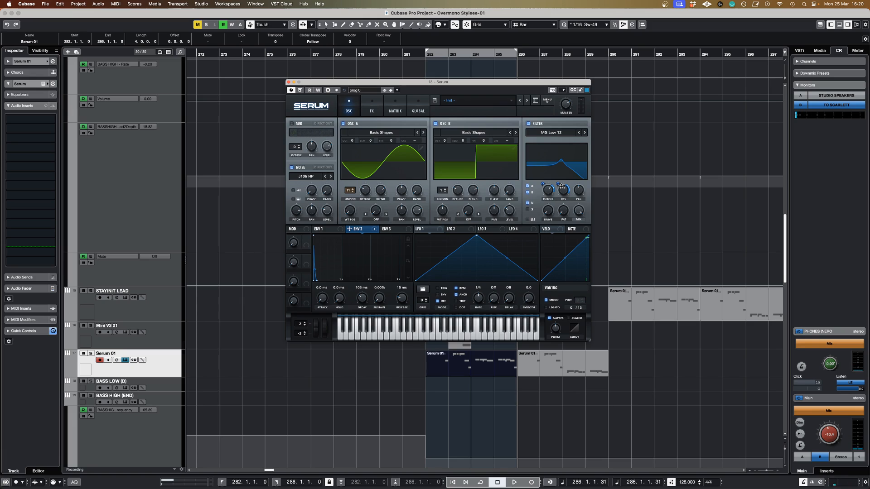
# - Enable the distortion effect, set its type to Asym and adjust the drive slightly
pyautogui.click(373, 110)
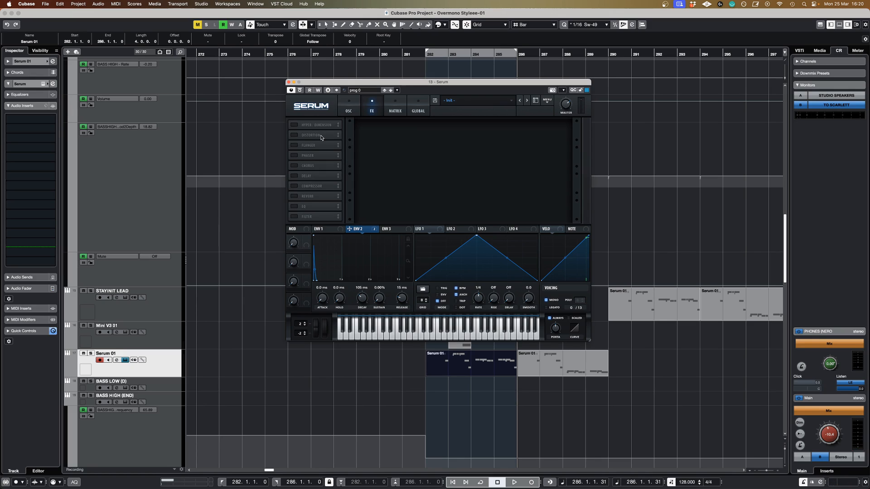
pyautogui.click(295, 135)
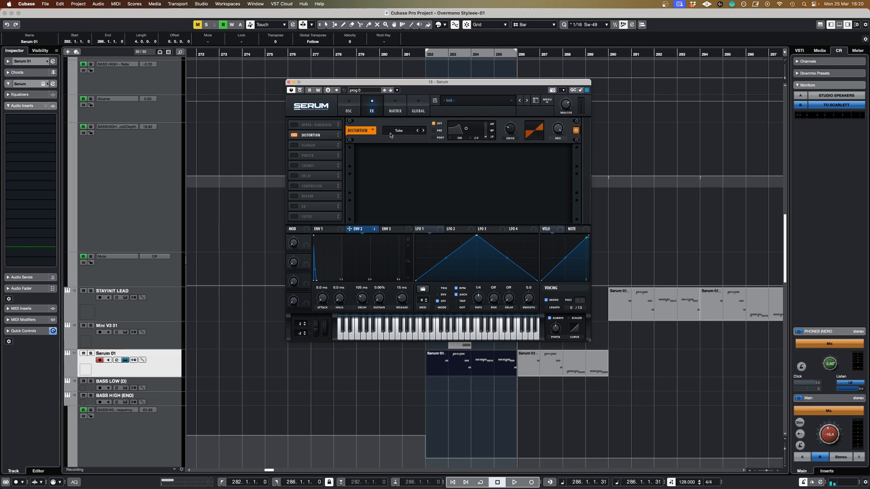
pyautogui.click(393, 131)
pyautogui.click(419, 207)
pyautogui.moveTo(513, 131); pyautogui.dragTo(512, 126)
# - Enable the chorus effect and lower its mix
pyautogui.click(294, 165)
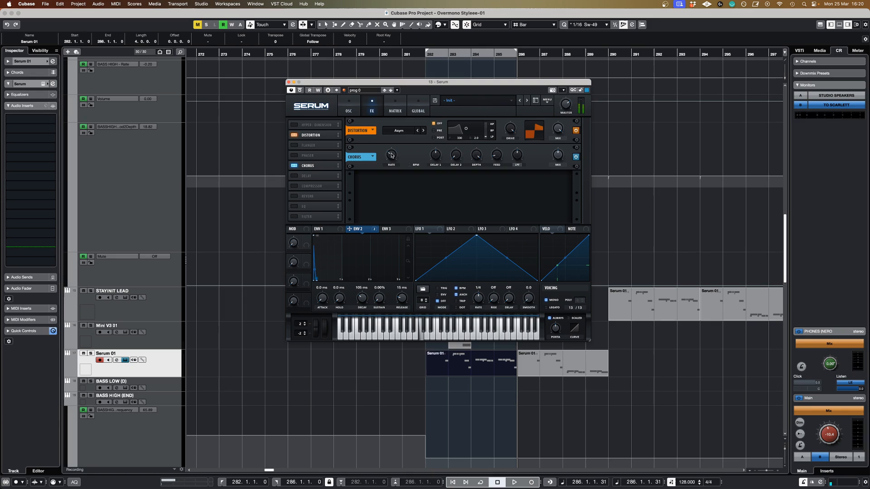
pyautogui.moveTo(562, 163)
pyautogui.moveTo(561, 163); pyautogui.dragTo(562, 173)
# - Enable the filter effect and place it directly after the chorus in the effects chain
pyautogui.click(299, 216)
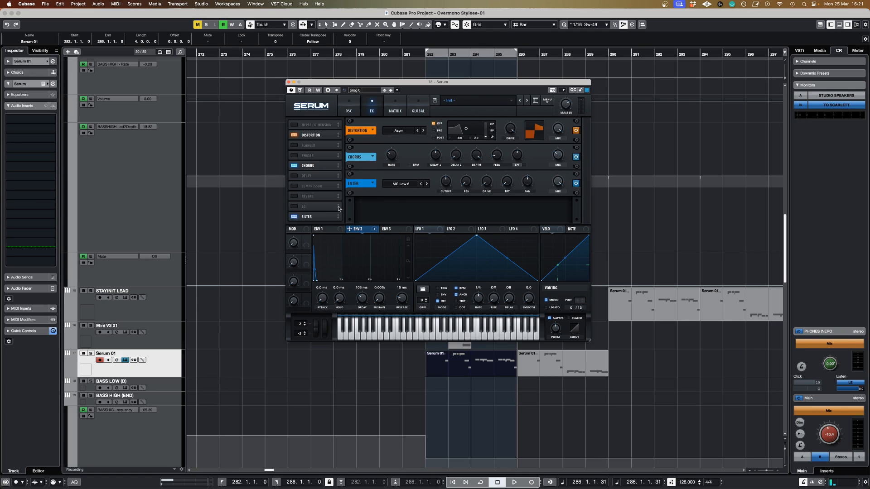
pyautogui.moveTo(329, 216); pyautogui.dragTo(311, 176)
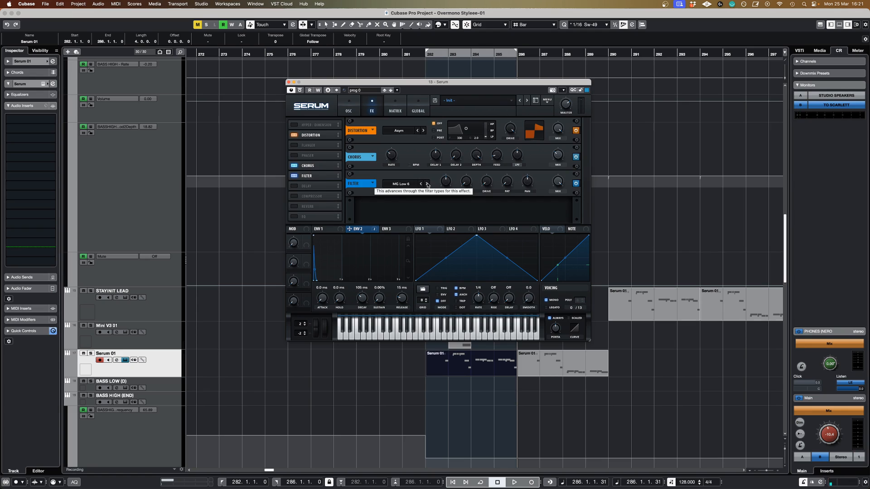
# - Set the filter effect's type to MG Low 18 and raise its cutoff
pyautogui.click(427, 183)
pyautogui.click(427, 184)
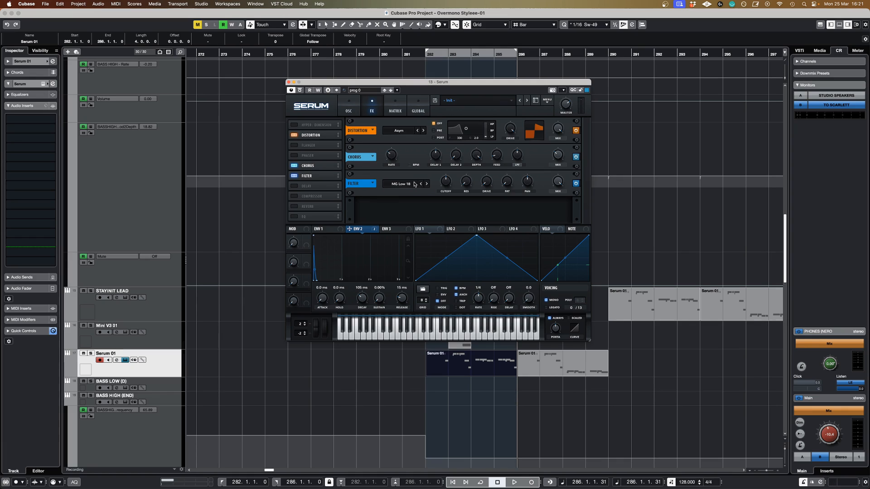
pyautogui.moveTo(447, 185)
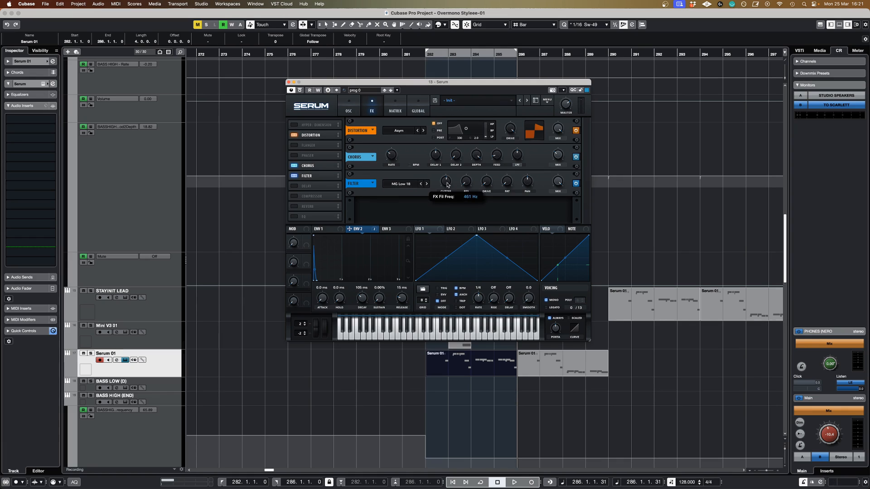
pyautogui.moveTo(447, 186); pyautogui.dragTo(456, 164)
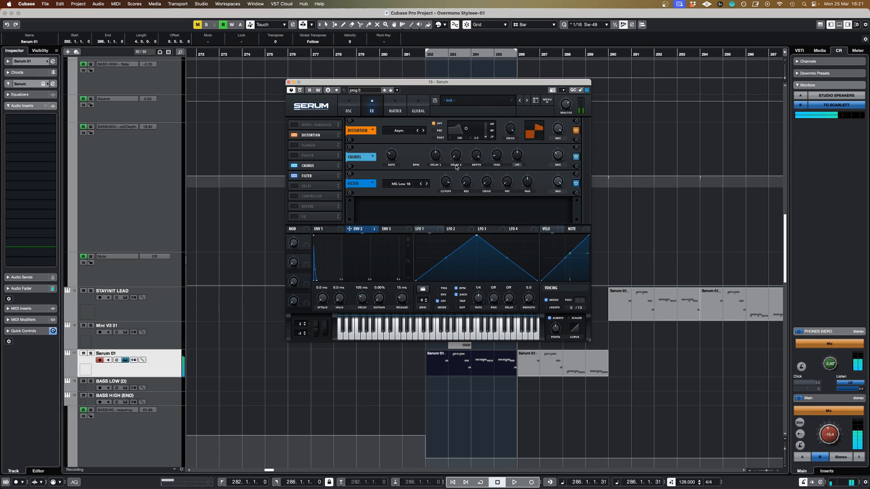
# - Set the filter effect's Fat amount to about 60% and compare the sound with the effect bypassed and re-enabled
pyautogui.click(576, 183)
pyautogui.click(577, 184)
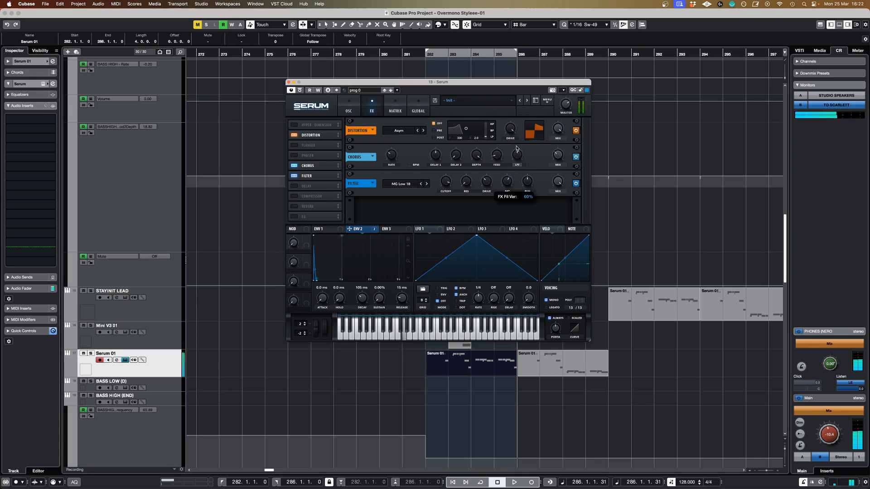
pyautogui.click(576, 184)
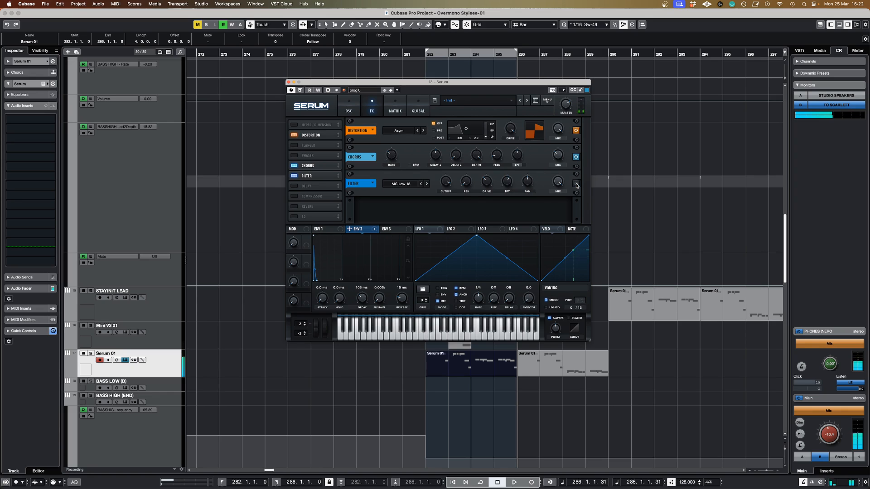
pyautogui.click(576, 184)
# - Enable the delay effect and lower its feedback slightly
pyautogui.click(295, 187)
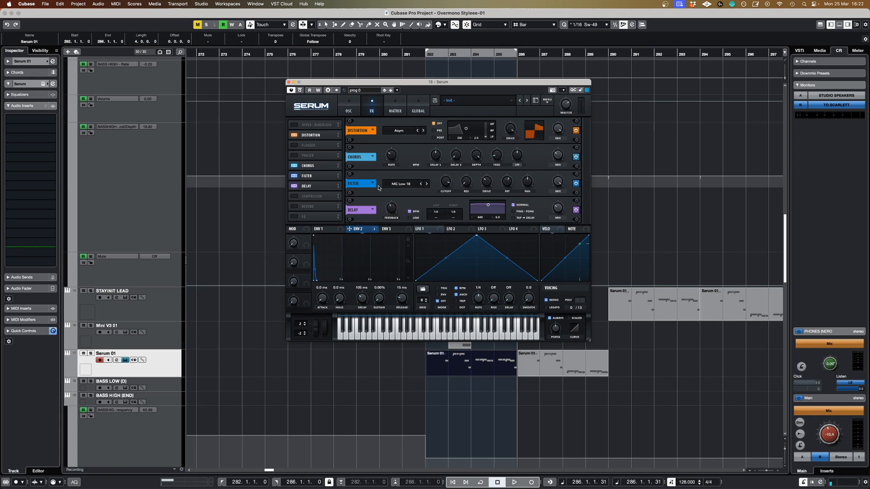
pyautogui.moveTo(390, 212)
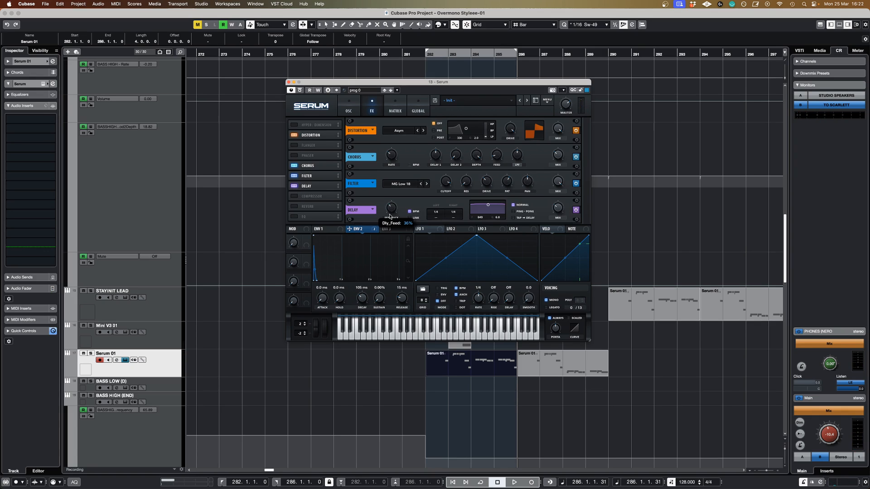
pyautogui.moveTo(390, 217); pyautogui.dragTo(394, 225)
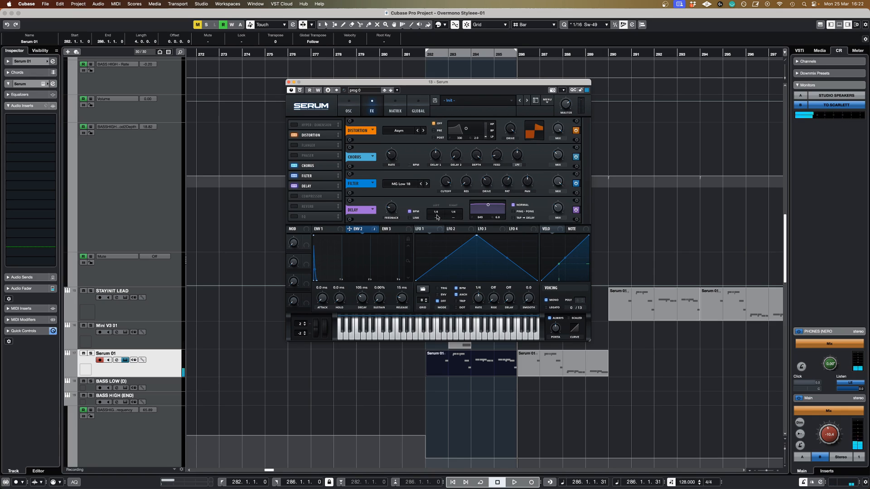
pyautogui.moveTo(560, 212)
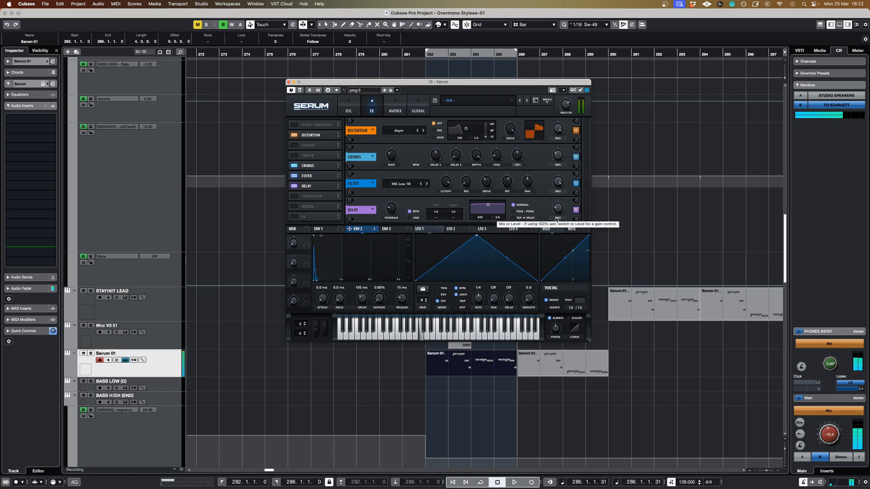
# - Enable the reverb effect and adjust its mix
pyautogui.click(295, 206)
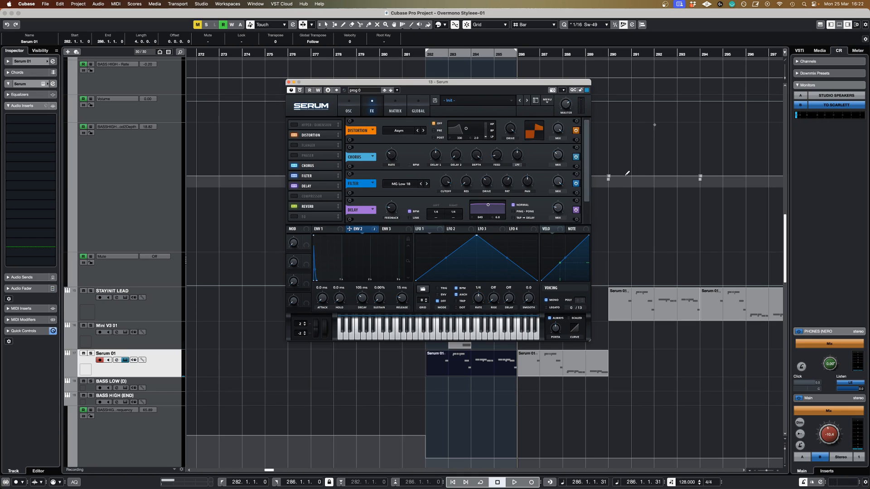
pyautogui.scroll(-3, 585, 187)
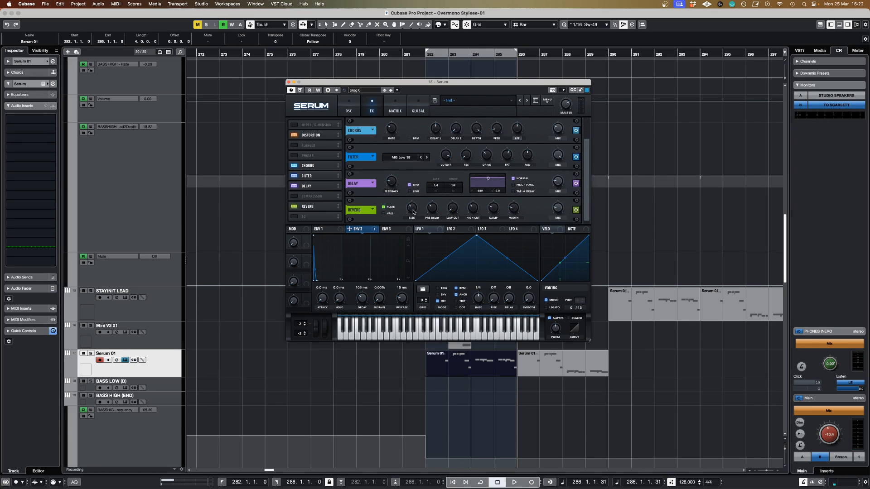
pyautogui.moveTo(412, 222)
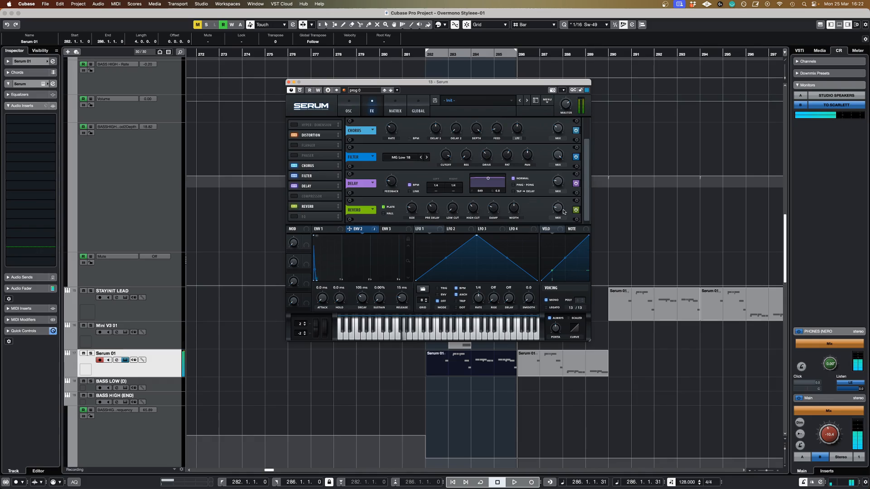
pyautogui.moveTo(558, 210); pyautogui.dragTo(562, 203)
# - Play the Serum part from bar 282 to audition the patch with its effects, and stop playback
pyautogui.click(426, 54)
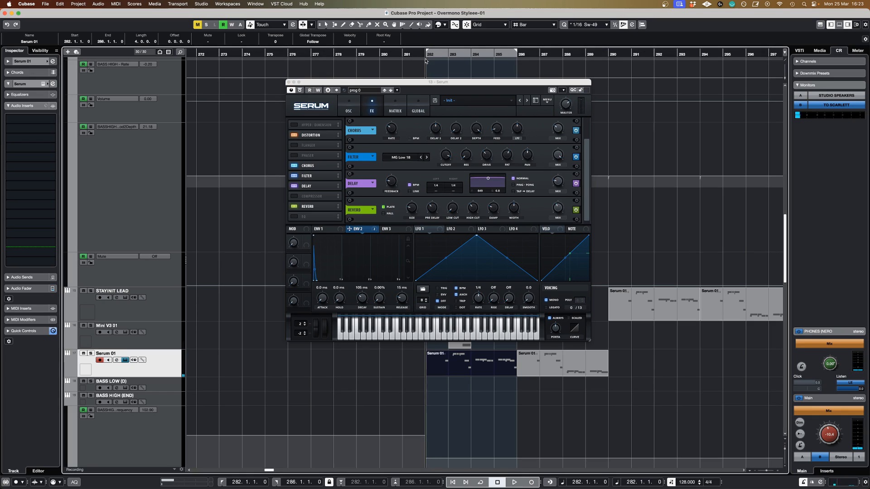
pyautogui.press('space')
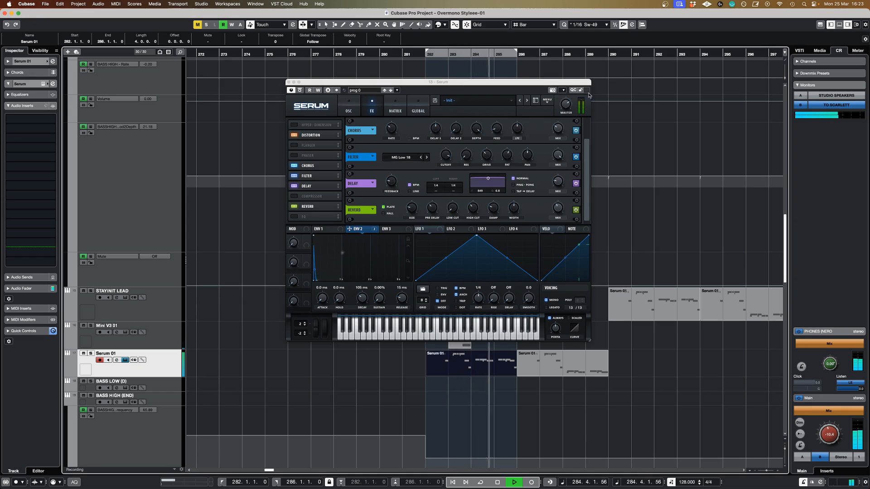
pyautogui.click(567, 111)
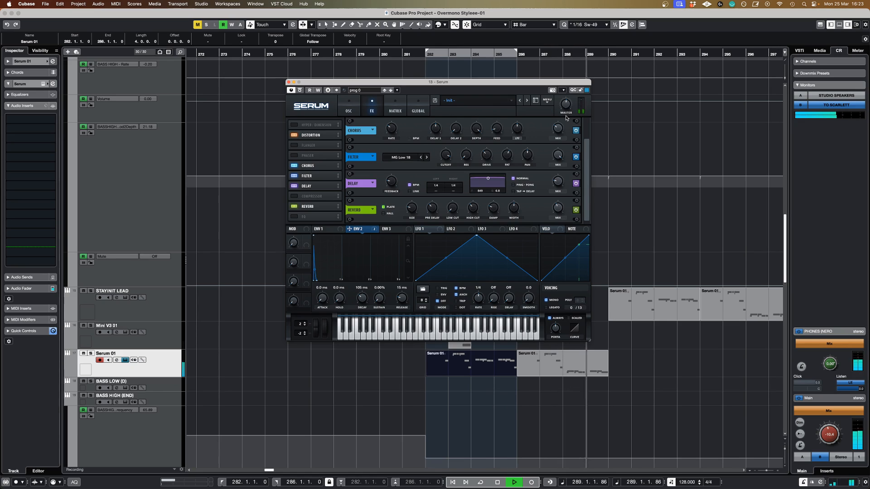
pyautogui.press('space')
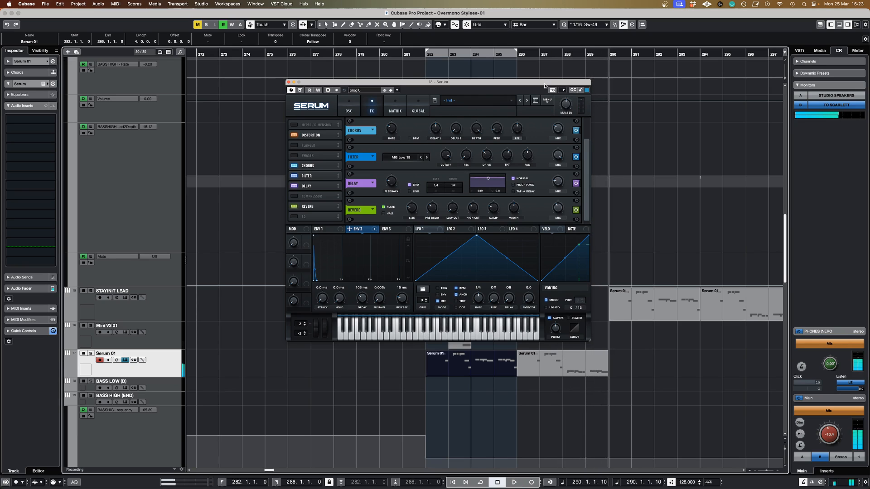
# - Enable cycle playback over bars 282 to 286 in the project
pyautogui.click(434, 51)
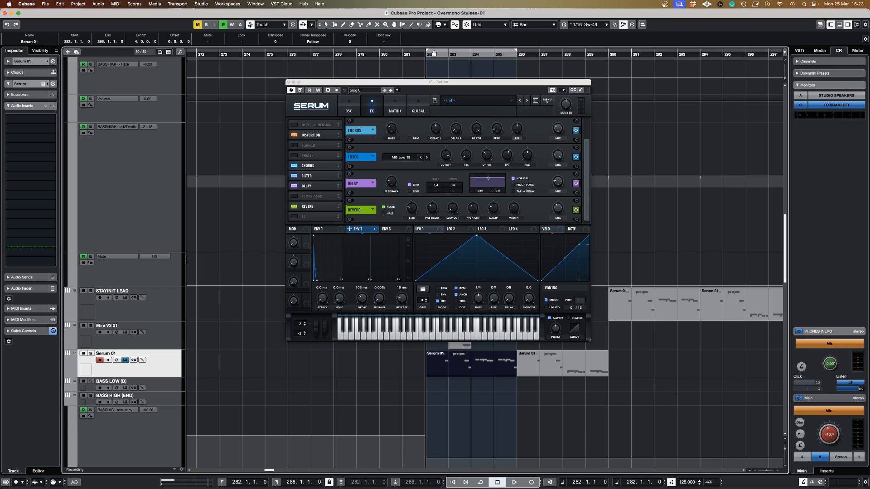
pyautogui.click(434, 53)
pyautogui.click(439, 83)
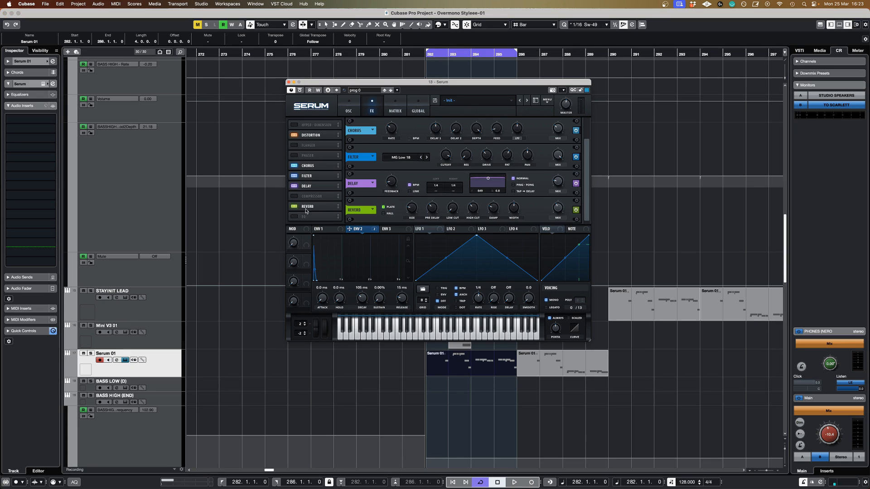
# - Enable the EQ effect, boost the upper band's gain and switch that band to a peak shape
pyautogui.click(296, 218)
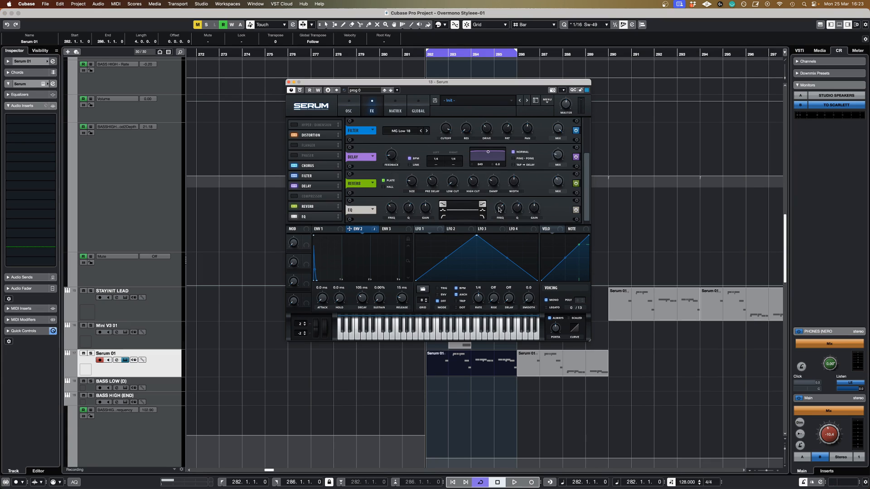
pyautogui.moveTo(533, 211); pyautogui.dragTo(505, 200)
pyautogui.click(483, 212)
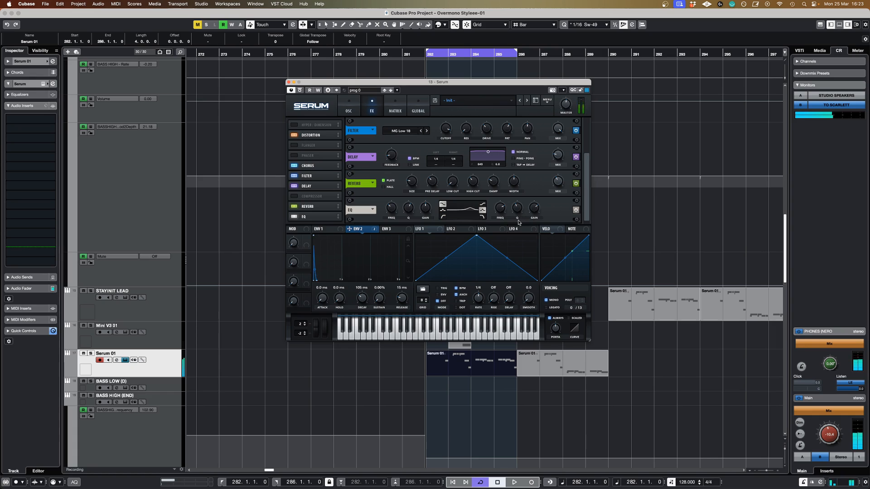
# - Play the loop and compare the sound with the EQ bypassed and re-enabled, stopping playback when done
pyautogui.press('space')
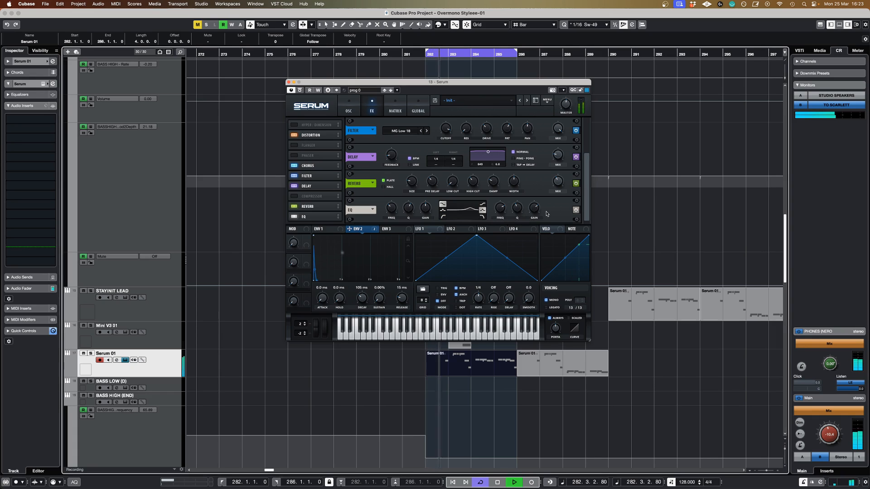
pyautogui.click(576, 211)
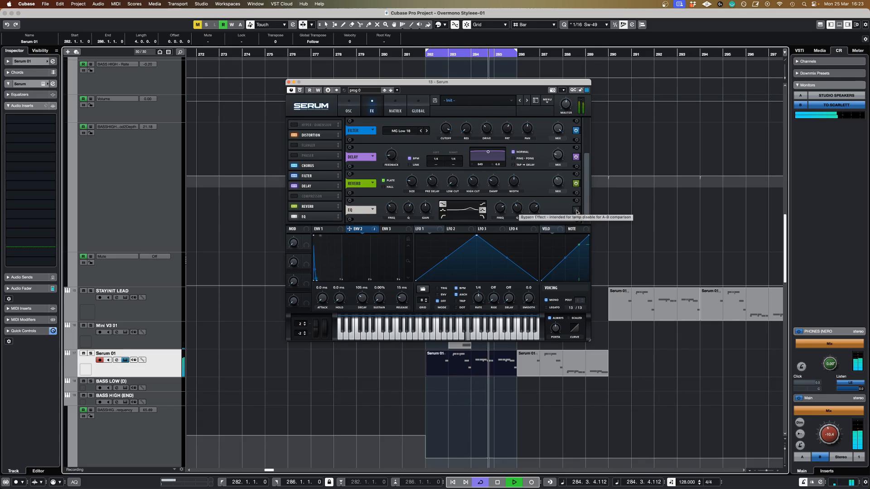
pyautogui.click(575, 210)
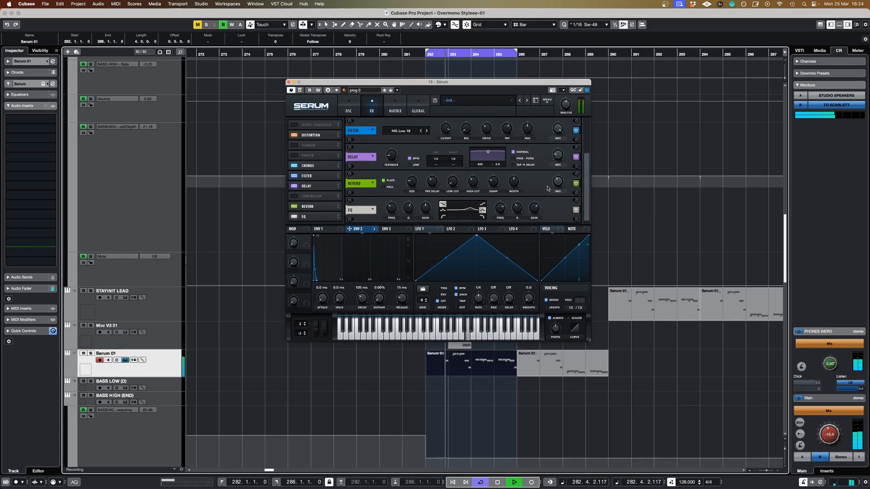
pyautogui.press('space')
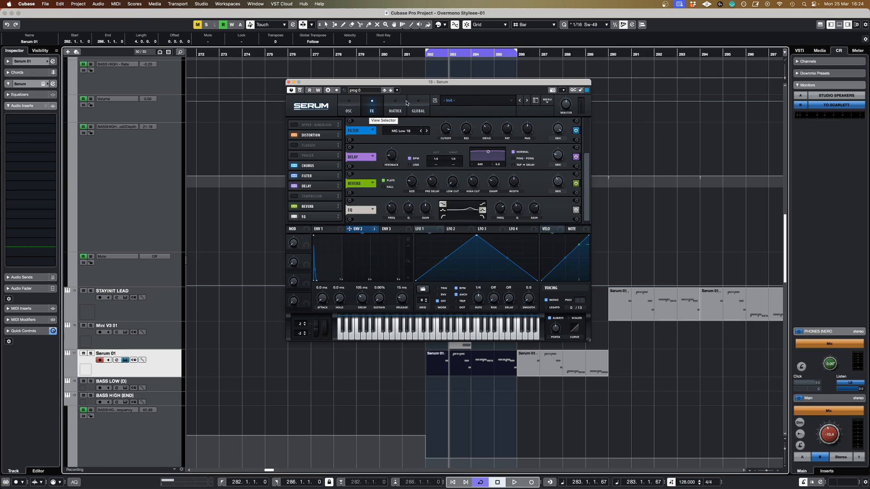
# - Select oscillator A's coarse pitch, A CoarsePit, as the third destination in the modulation matrix
pyautogui.click(357, 105)
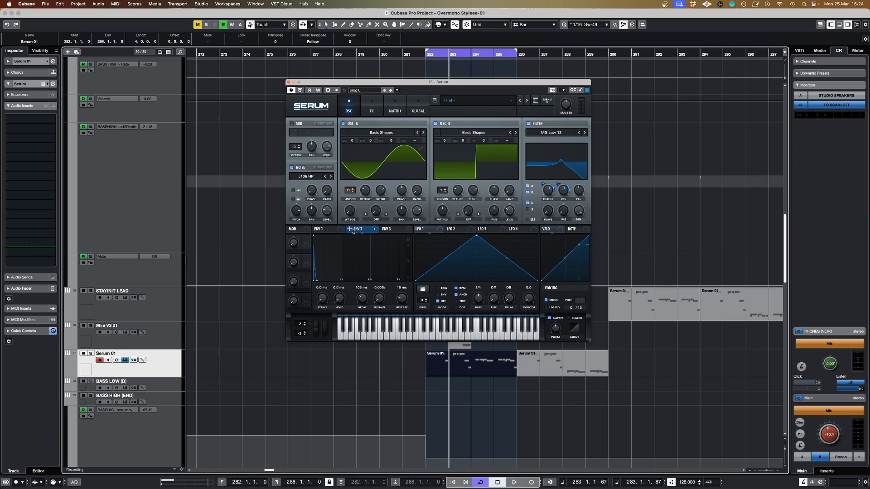
pyautogui.moveTo(350, 230); pyautogui.dragTo(422, 140)
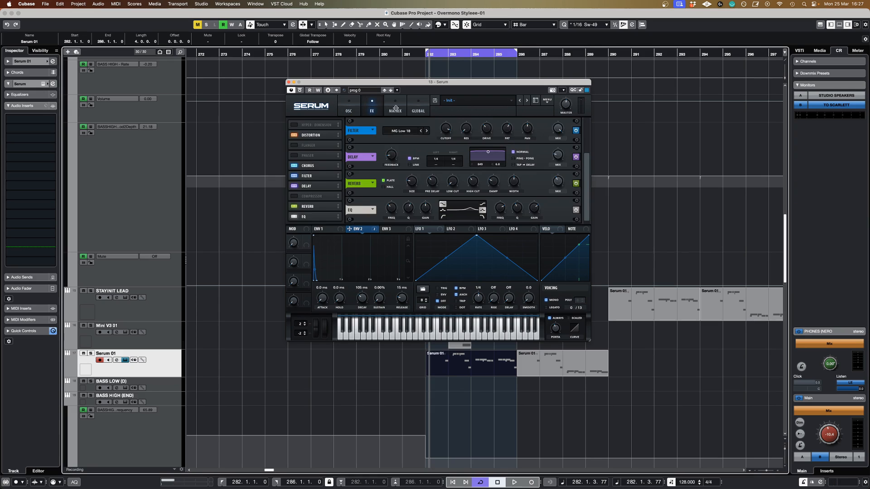
pyautogui.click(395, 108)
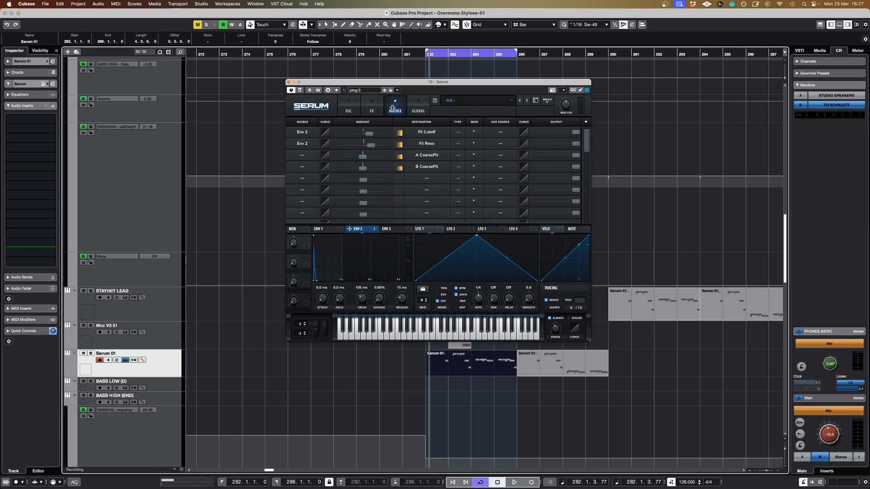
pyautogui.click(430, 155)
pyautogui.moveTo(442, 165)
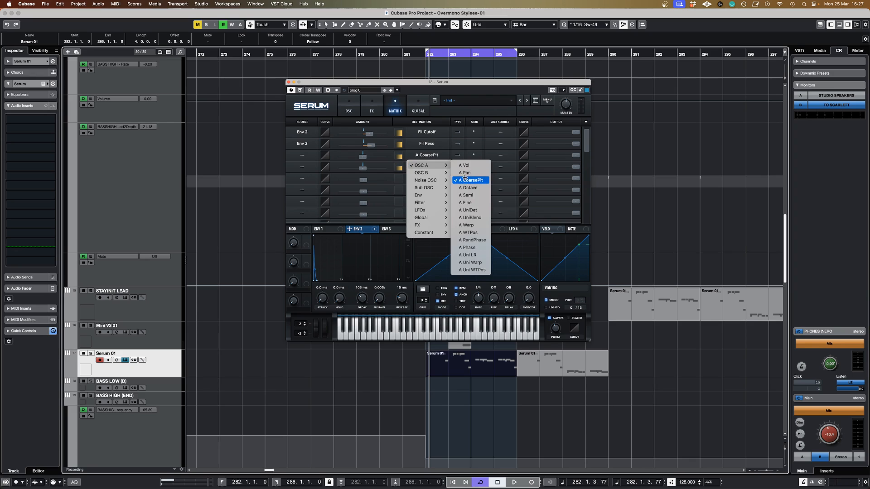
pyautogui.click(465, 178)
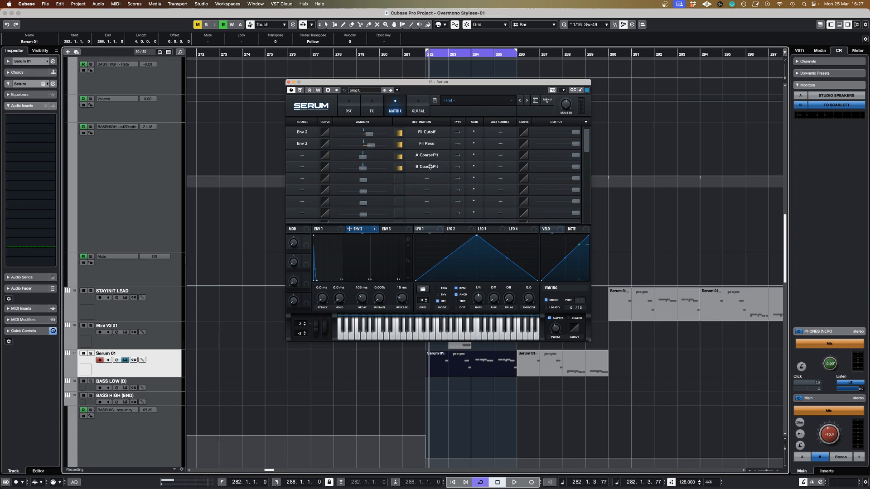
# - Assign envelope 2 as the source for both oscillators' coarse pitch with very small modulation amounts, and audition the loop
pyautogui.click(308, 157)
pyautogui.click(300, 187)
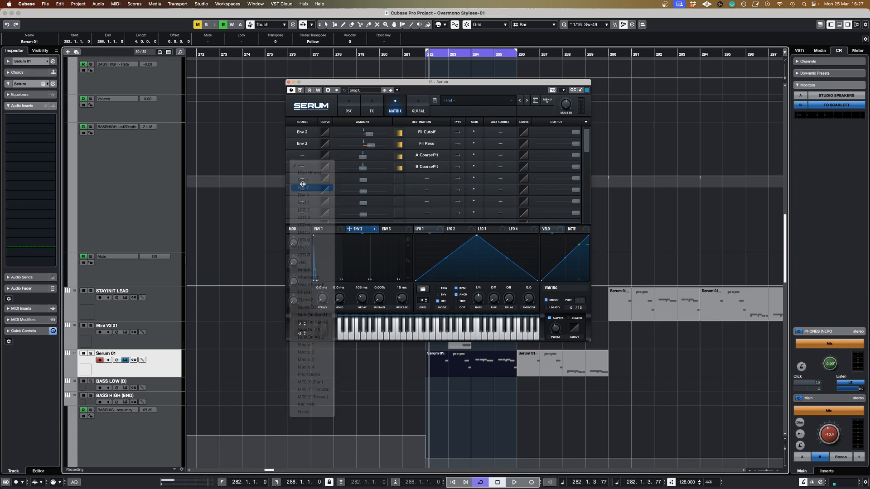
pyautogui.click(302, 166)
pyautogui.click(303, 199)
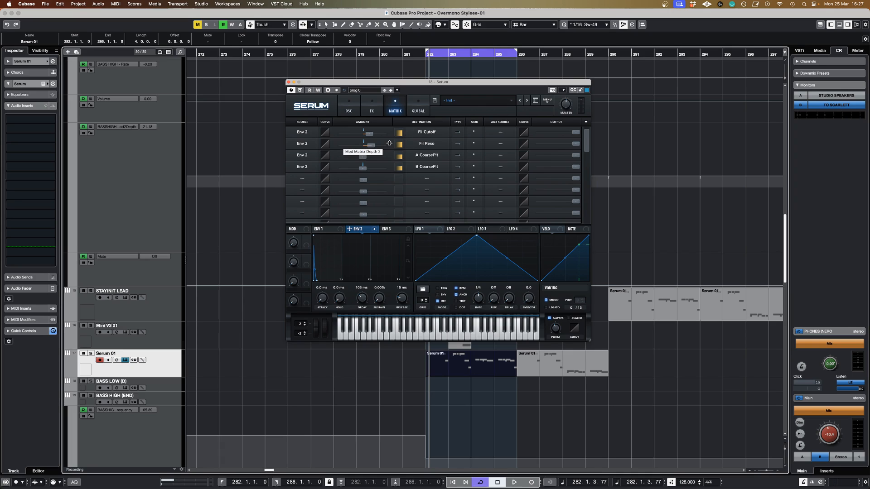
pyautogui.moveTo(364, 158); pyautogui.dragTo(367, 170)
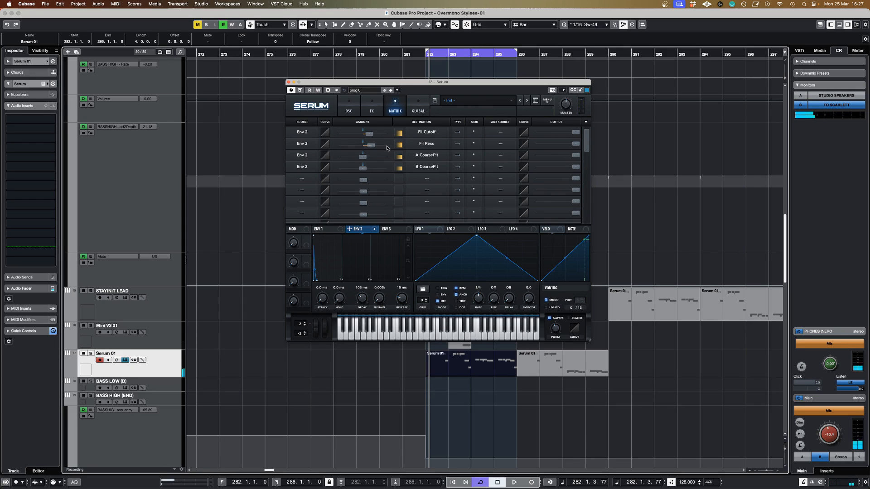
pyautogui.press('space')
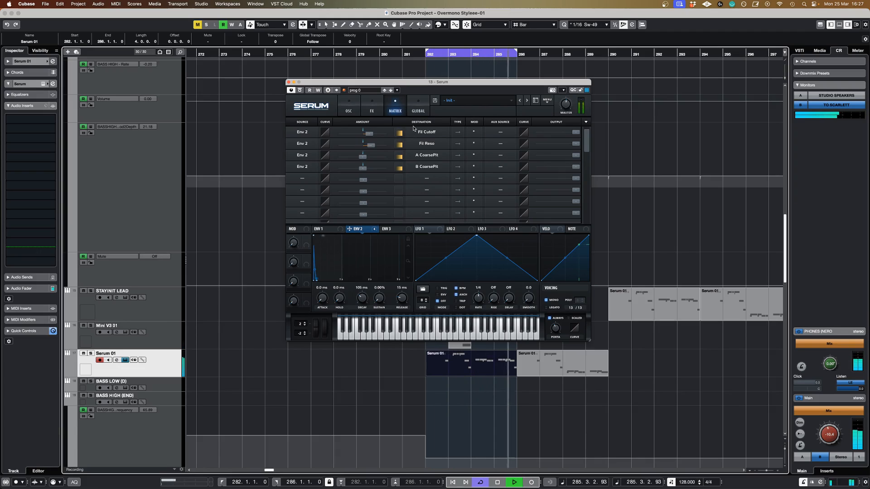
pyautogui.press('space')
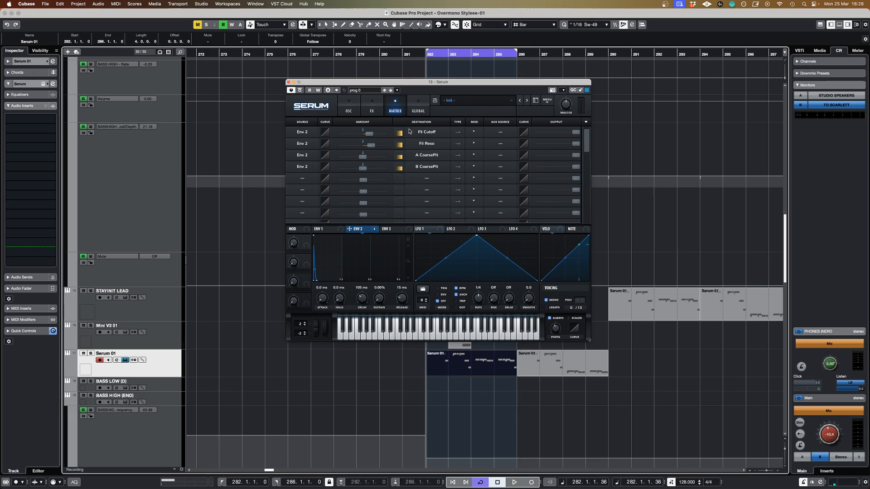
# - View the auxiliary source options for oscillator A's coarse pitch modulation
pyautogui.click(500, 155)
pyautogui.click(502, 154)
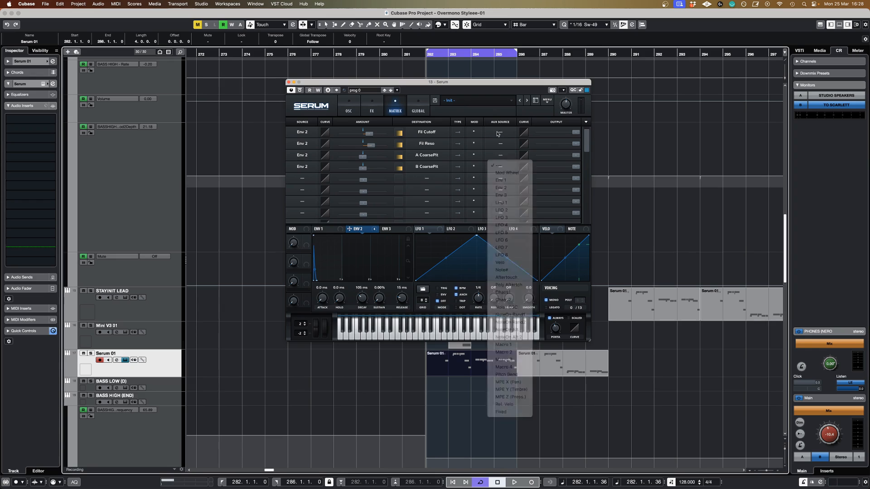
# - Set Velo as the auxiliary source for both oscillators' coarse pitch modulations in the matrix
pyautogui.click(501, 156)
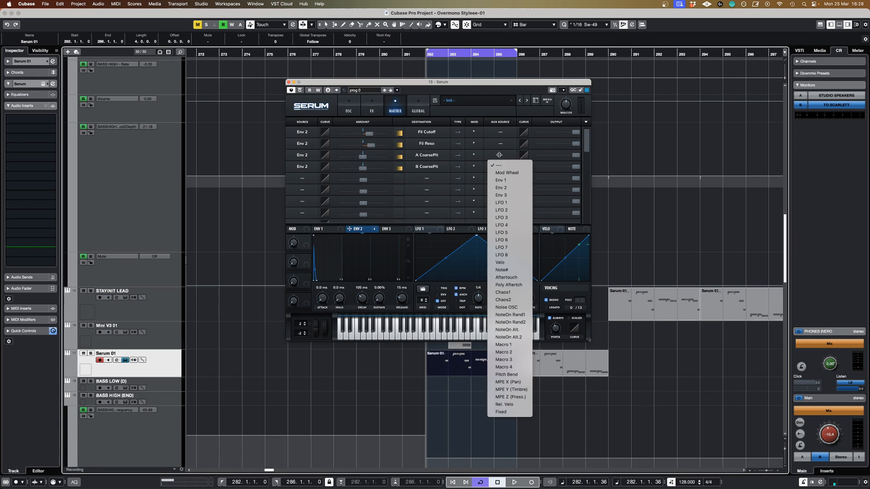
pyautogui.click(499, 263)
pyautogui.click(500, 166)
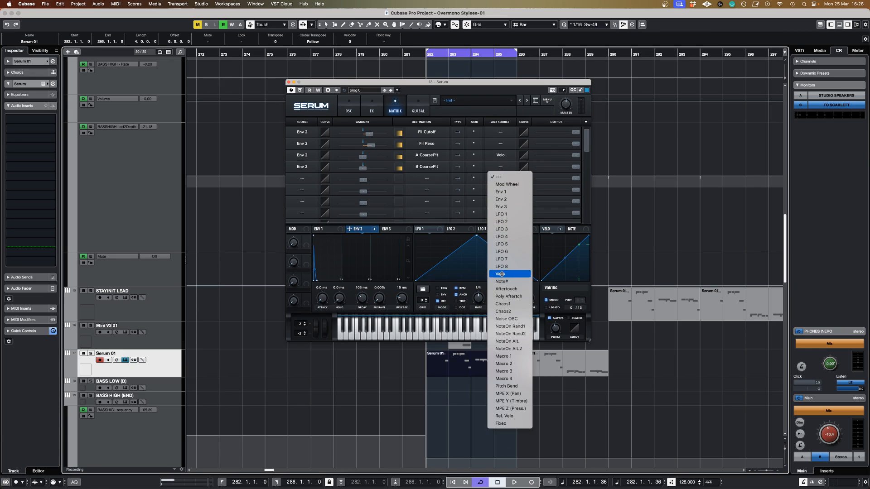
pyautogui.click(500, 274)
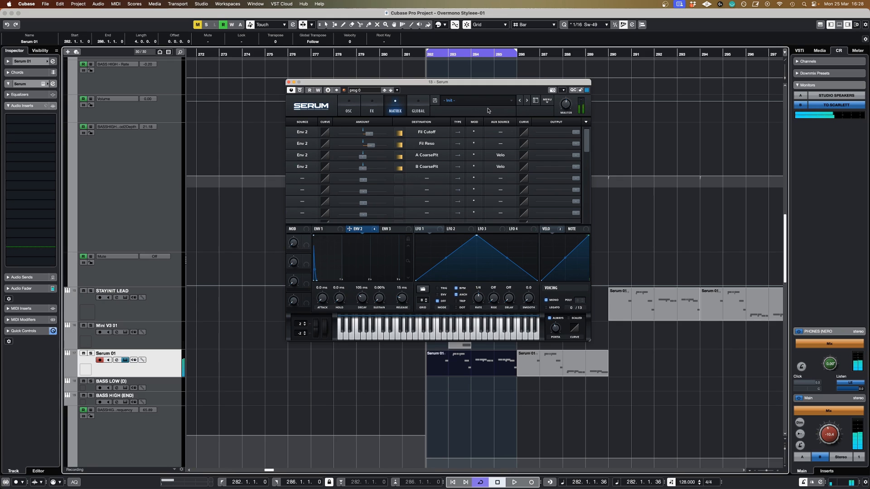
# - Open the first Serum 01 MIDI part in the Key Editor, with the synth window moved aside, and play the part
pyautogui.doubleClick(496, 365)
pyautogui.moveTo(338, 83); pyautogui.dragTo(634, 60)
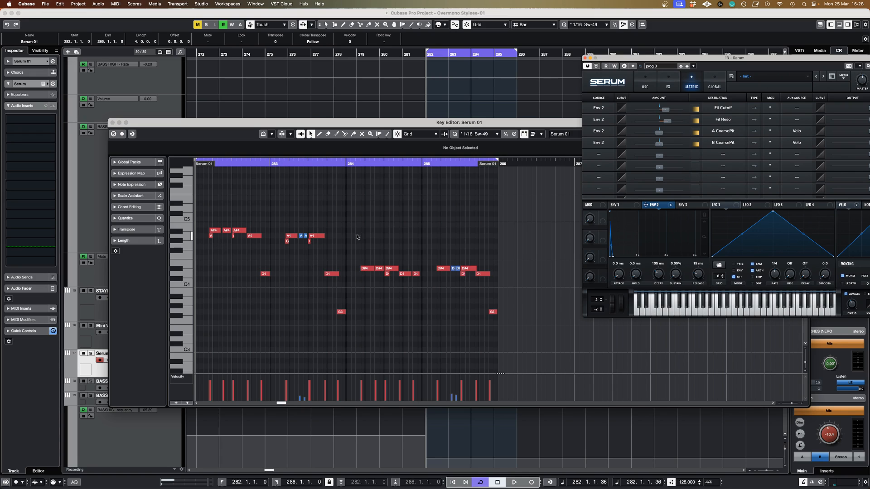
pyautogui.click(280, 162)
pyautogui.press('space')
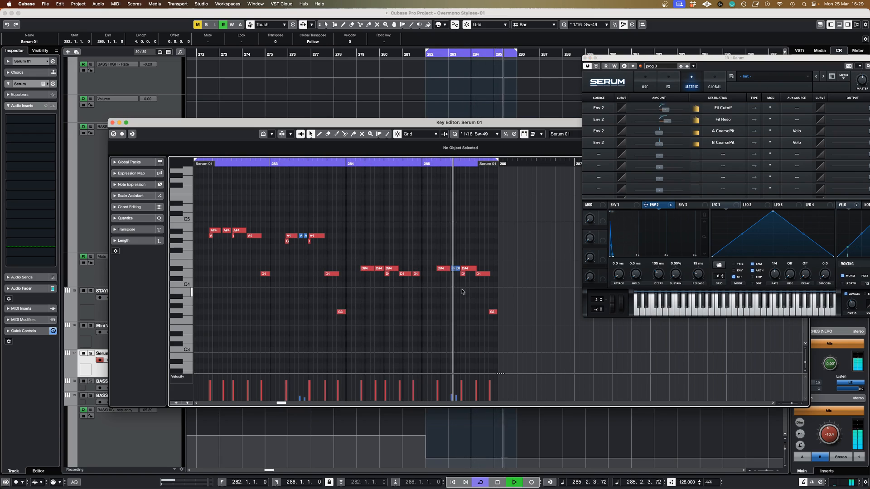
pyautogui.press('space')
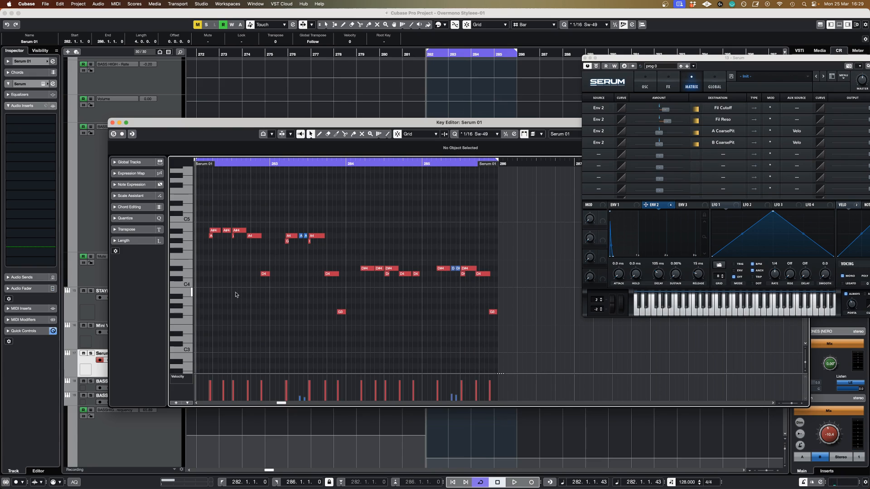
# - Examine the short A4 note overlapping the first A#4 in the opening bar, and play the part from the start
pyautogui.scroll(6, 245, 299)
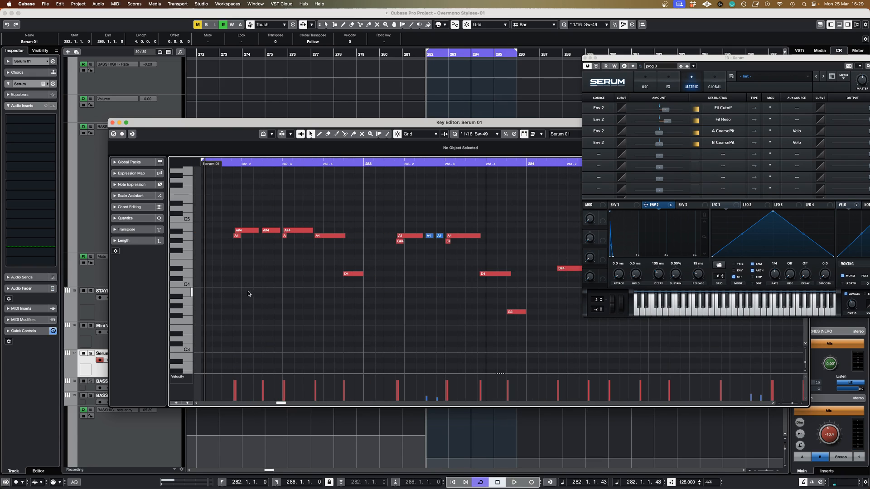
pyautogui.scroll(4, 233, 285)
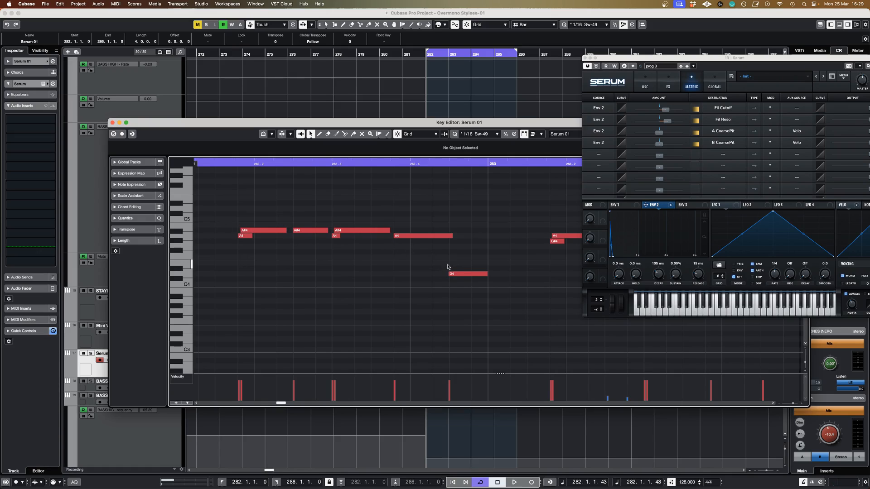
pyautogui.scroll(2, 453, 278)
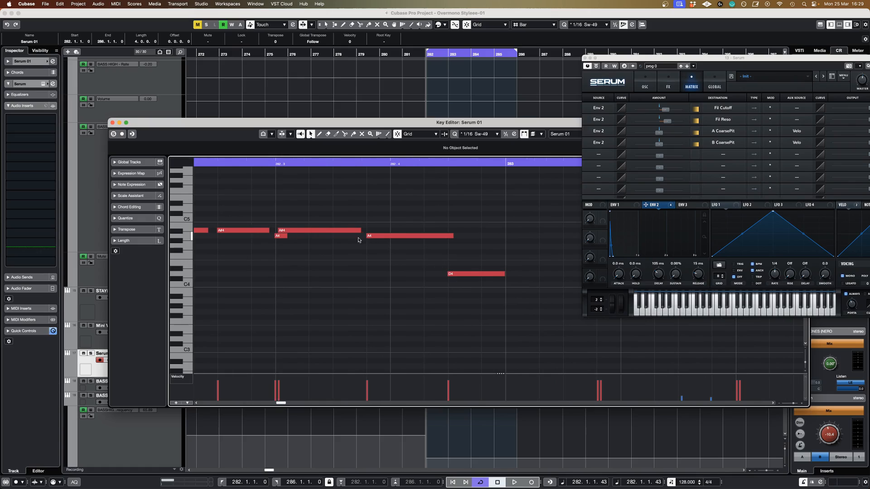
pyautogui.hscroll(-5, 358, 240)
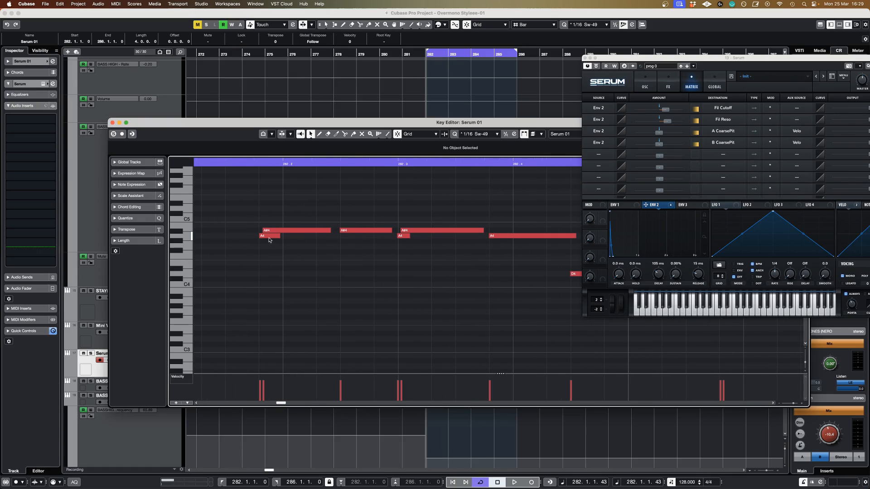
pyautogui.click(264, 237)
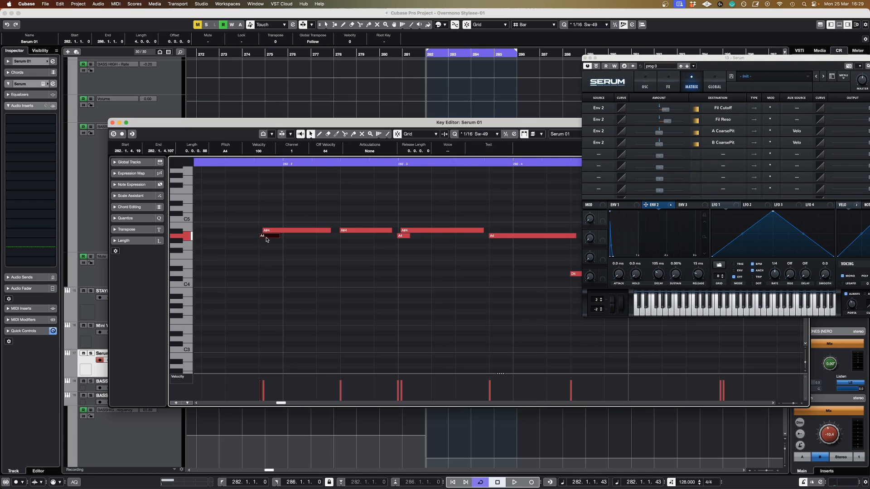
pyautogui.press('l')
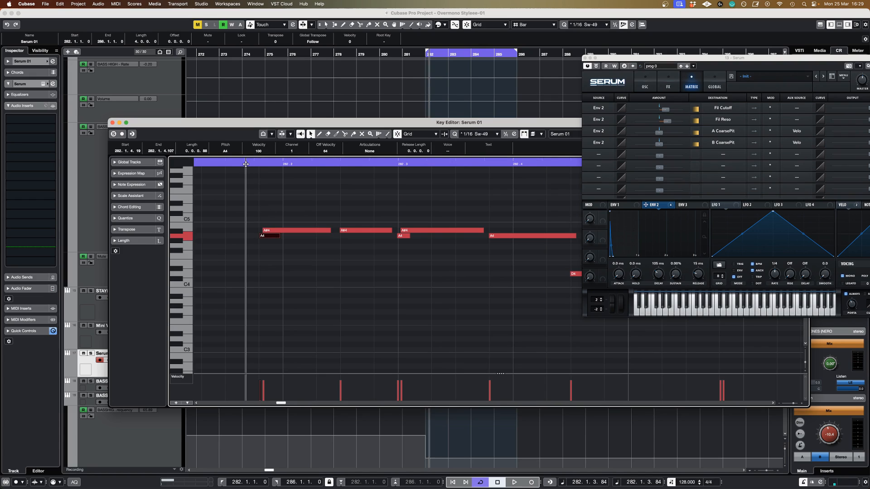
pyautogui.click(212, 164)
pyautogui.press('space')
pyautogui.scroll(-2, 335, 239)
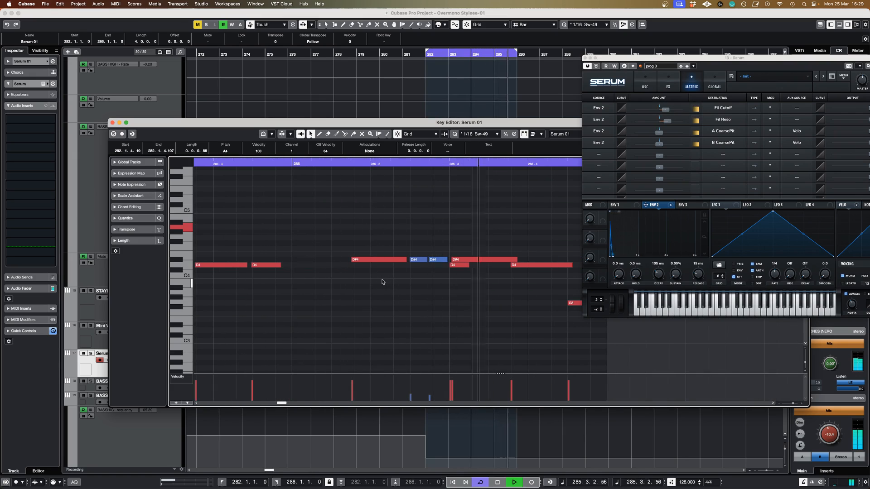
pyautogui.press('space')
# - Inspect the first D#4 and the short overlapping D4 in bar 285, and play the part to hear the glide
pyautogui.click(295, 164)
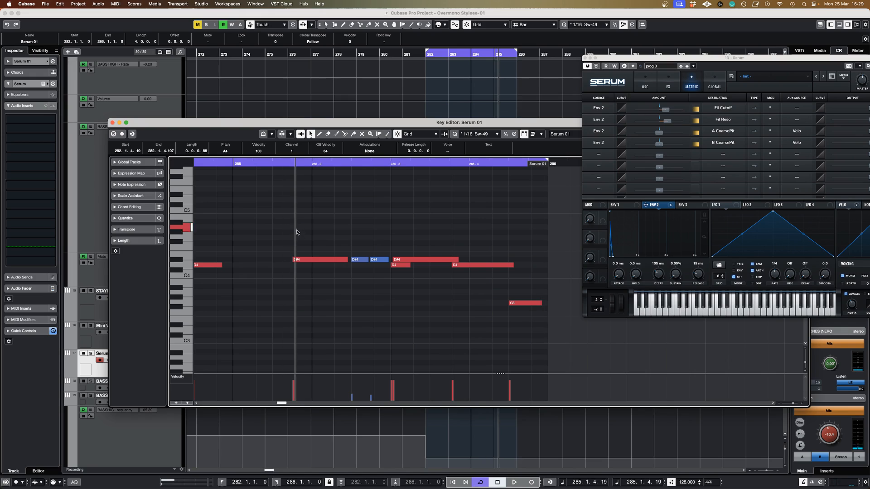
pyautogui.click(309, 261)
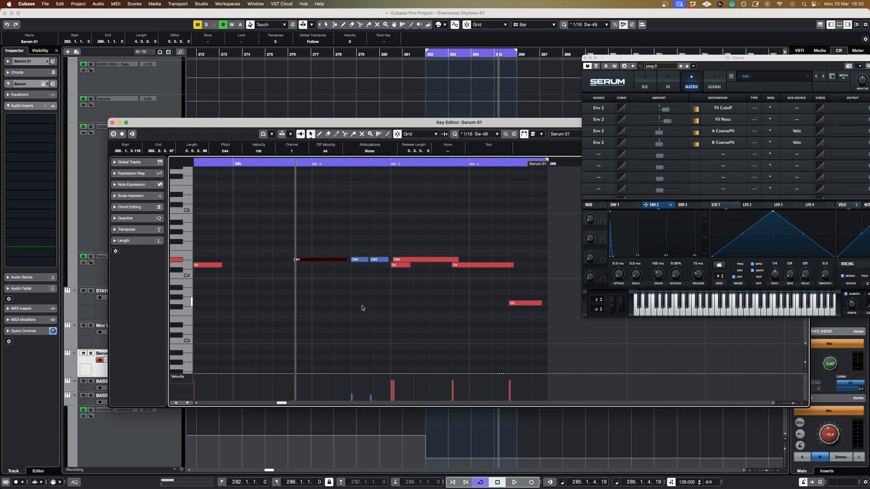
pyautogui.click(403, 265)
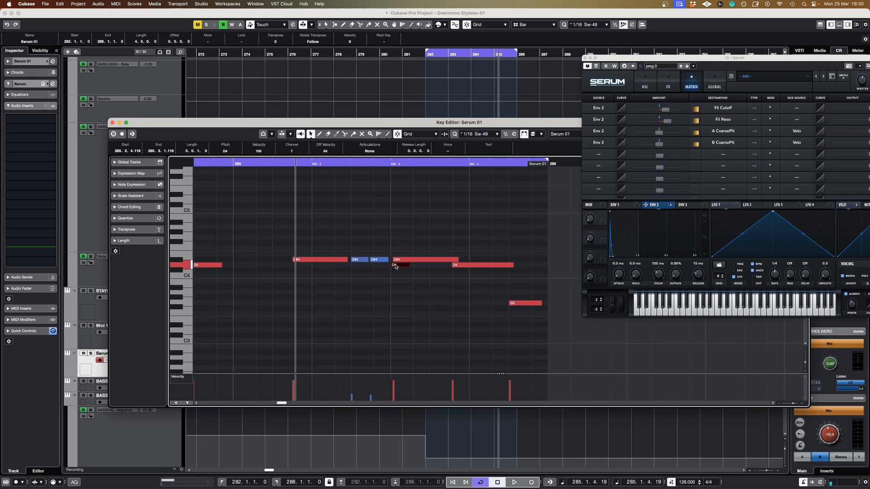
pyautogui.scroll(2, 394, 271)
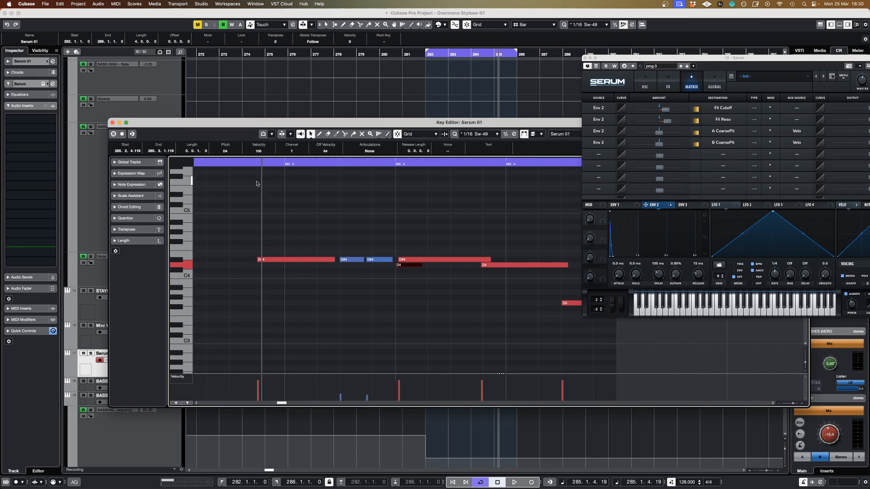
pyautogui.press('space')
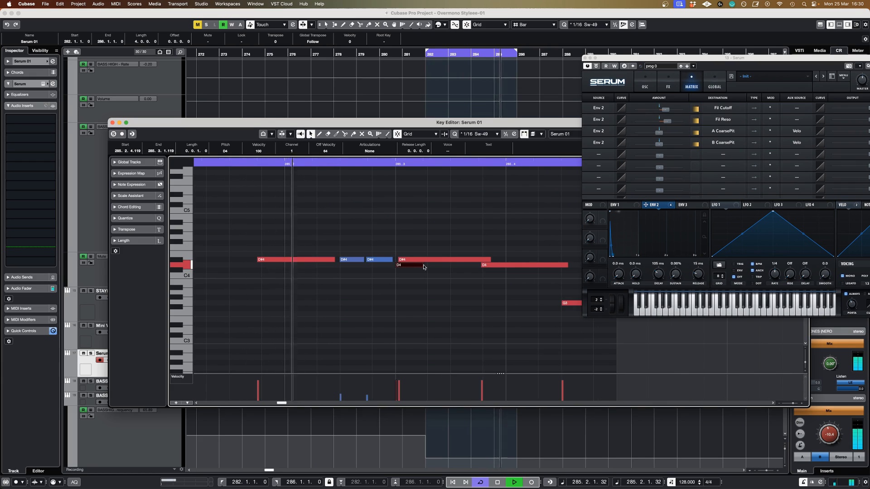
pyautogui.scroll(-2, 377, 309)
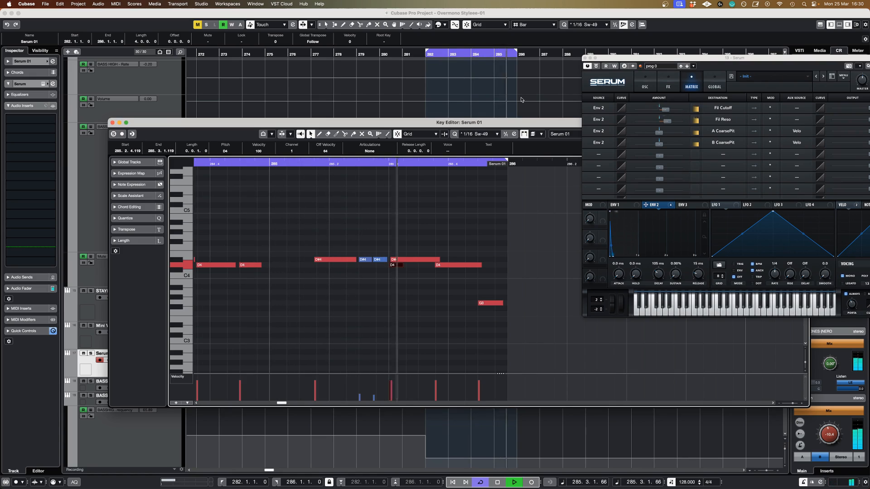
# - Fine-tune the effects filter's cutoff while the loop plays, and finish by stopping playback and closing the Key Editor
pyautogui.click(668, 84)
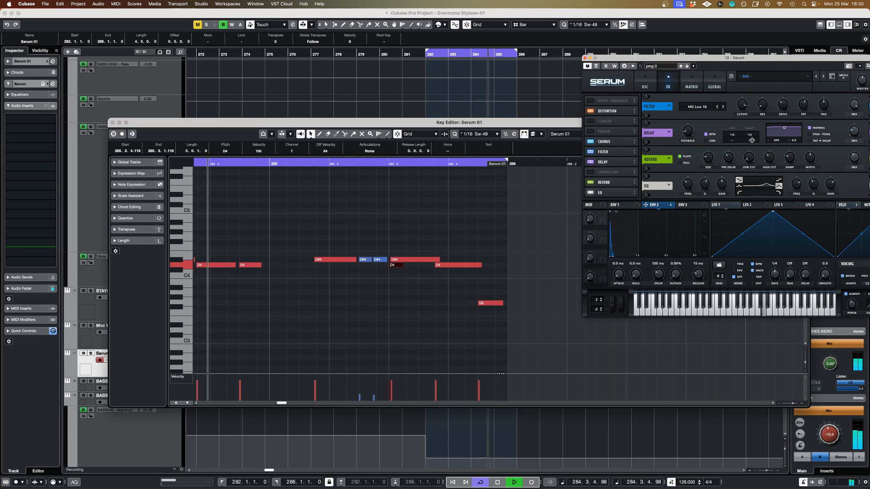
pyautogui.moveTo(744, 110)
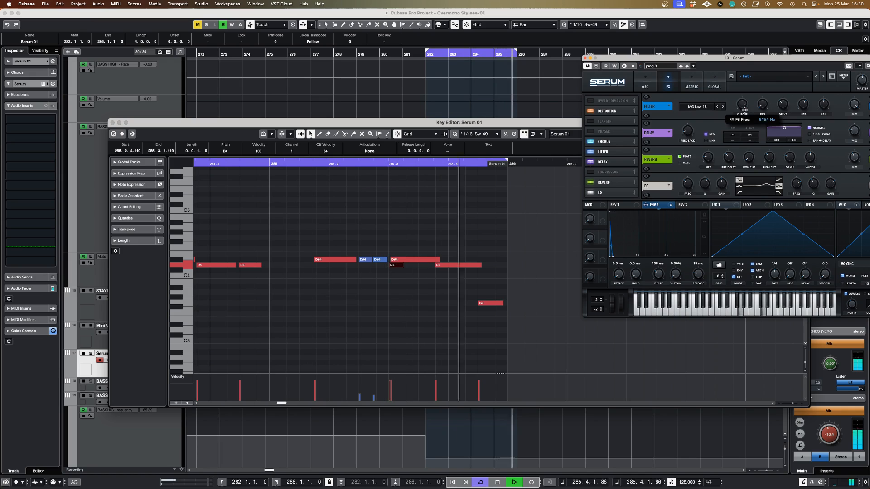
pyautogui.moveTo(744, 110); pyautogui.dragTo(745, 106)
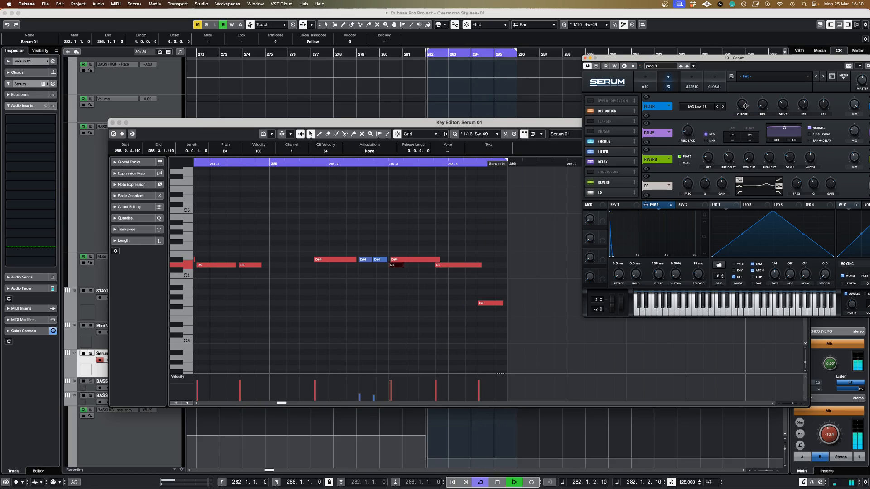
pyautogui.press('space')
pyautogui.press('Return')
pyautogui.moveTo(621, 57); pyautogui.dragTo(466, 64)
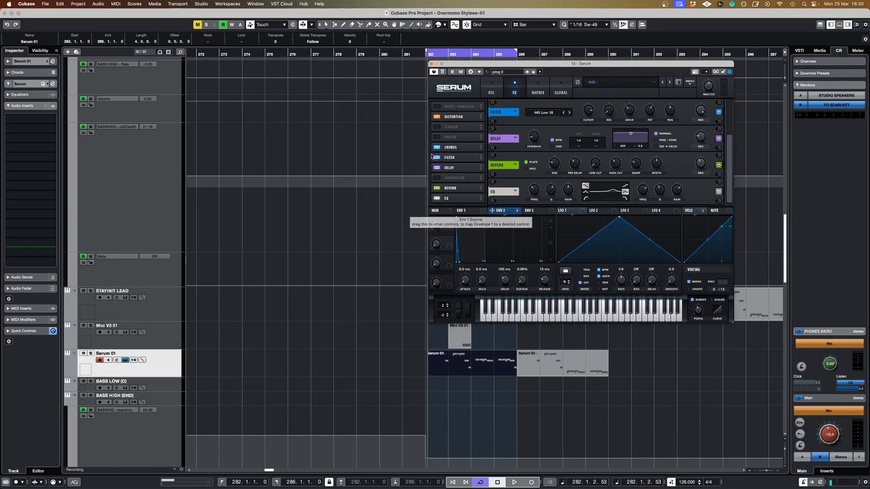
# - Switch LFO 1's rate from BPM sync to hertz and set it to 100 Hz
pyautogui.click(494, 89)
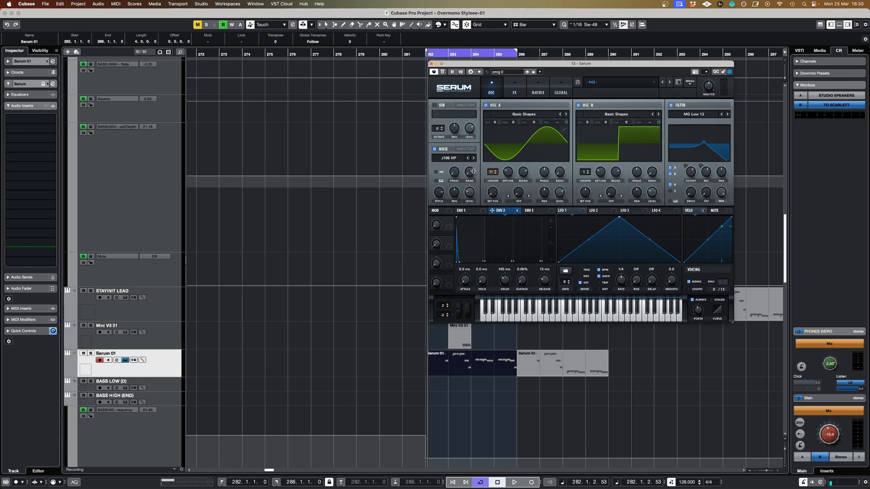
pyautogui.click(564, 211)
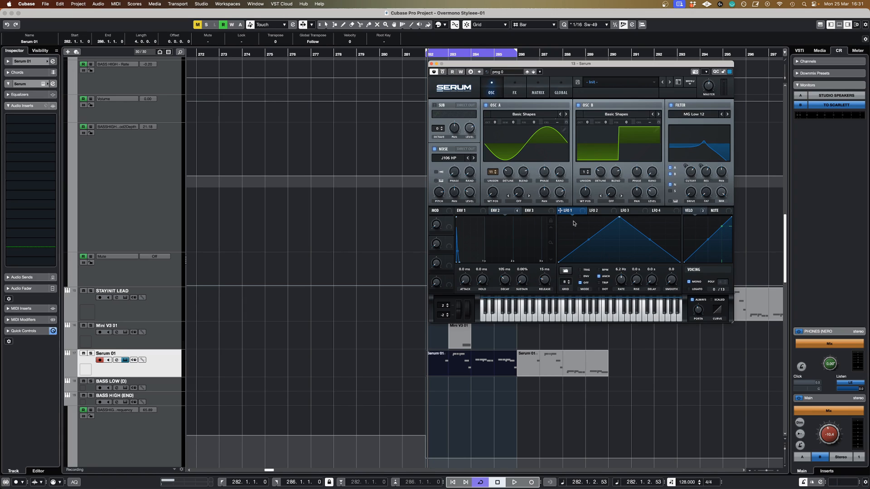
pyautogui.moveTo(624, 284); pyautogui.dragTo(635, 234)
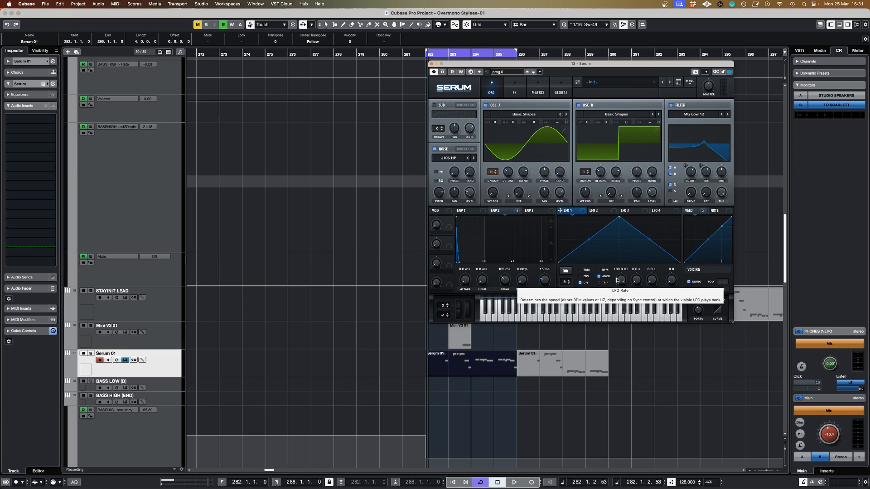
# - Assign LFO 1 to the main filter's cutoff with a very small modulation amount, checking the sound
pyautogui.moveTo(582, 212); pyautogui.dragTo(692, 174)
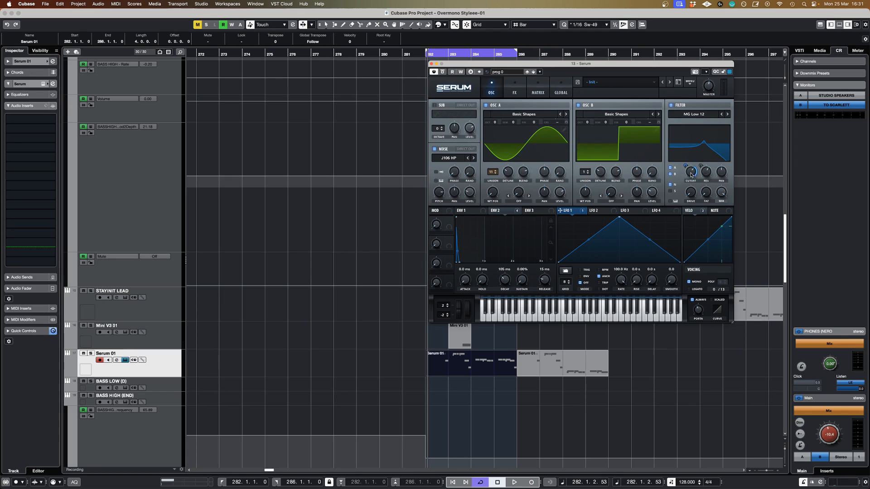
pyautogui.moveTo(692, 177); pyautogui.dragTo(686, 180)
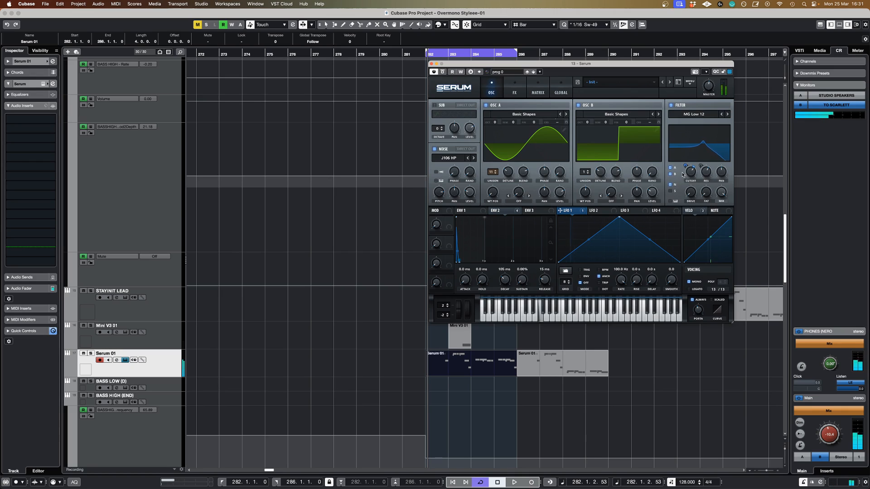
pyautogui.moveTo(685, 166); pyautogui.dragTo(685, 167)
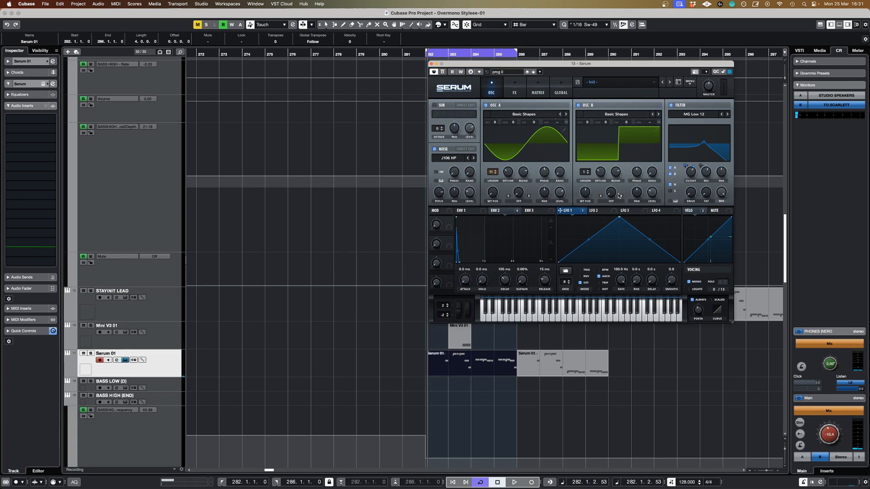
# - Set Macro 1 as the auxiliary source for LFO 1's filter cutoff modulation in the matrix
pyautogui.click(536, 92)
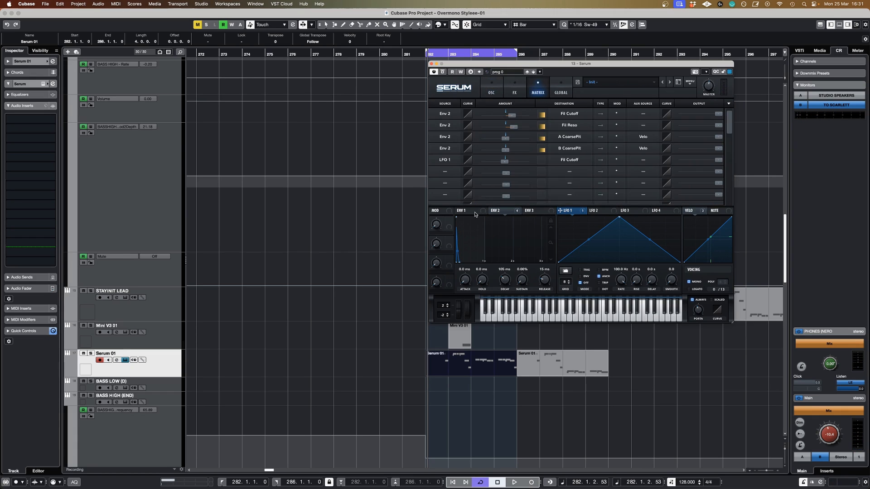
pyautogui.click(643, 160)
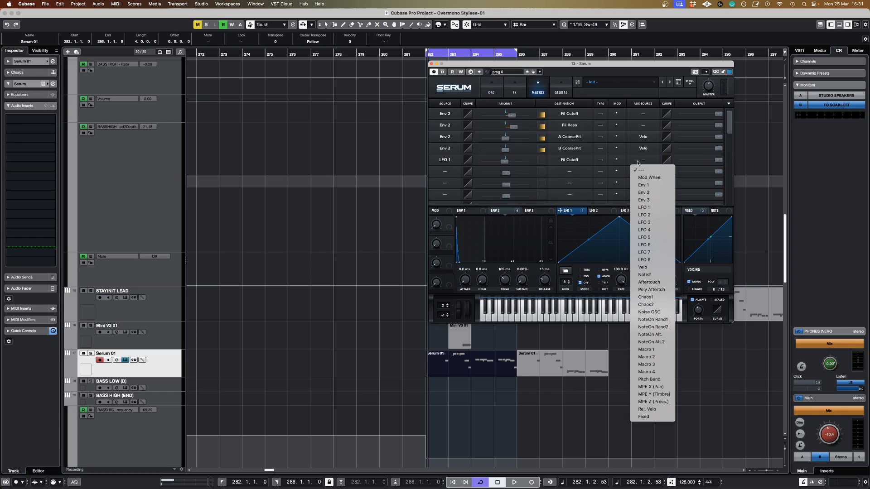
pyautogui.click(646, 349)
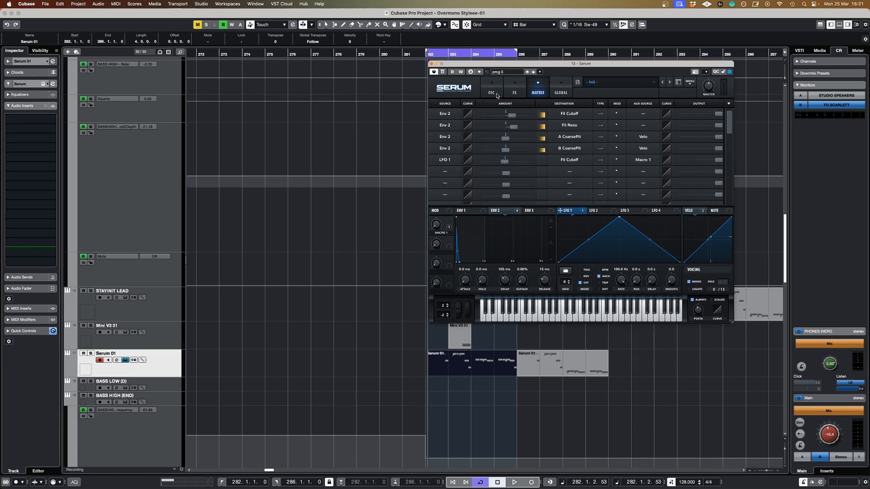
# - Play the loop from the oscillator page and sweep Macro 1, setting it to 99%
pyautogui.click(493, 93)
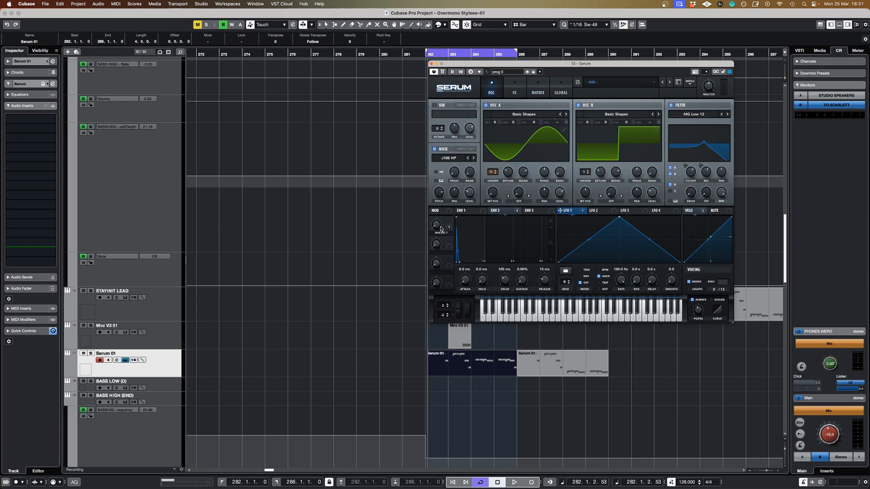
pyautogui.press('space')
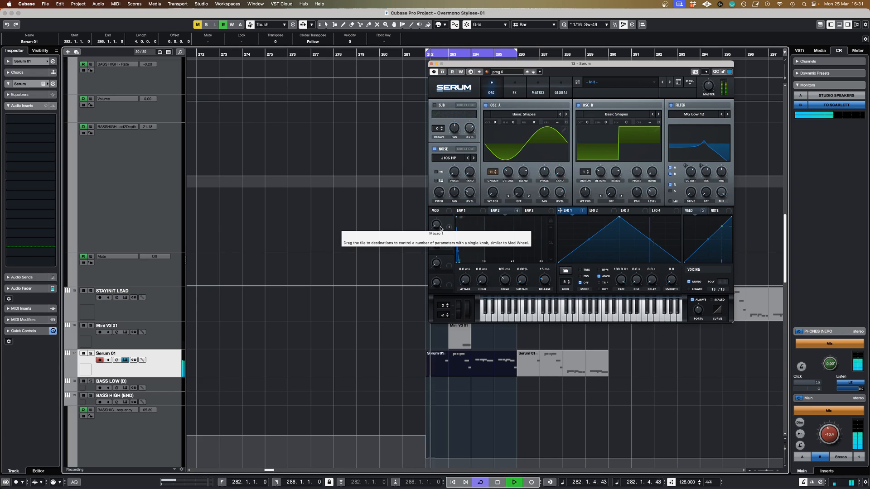
pyautogui.moveTo(440, 228); pyautogui.dragTo(436, 254)
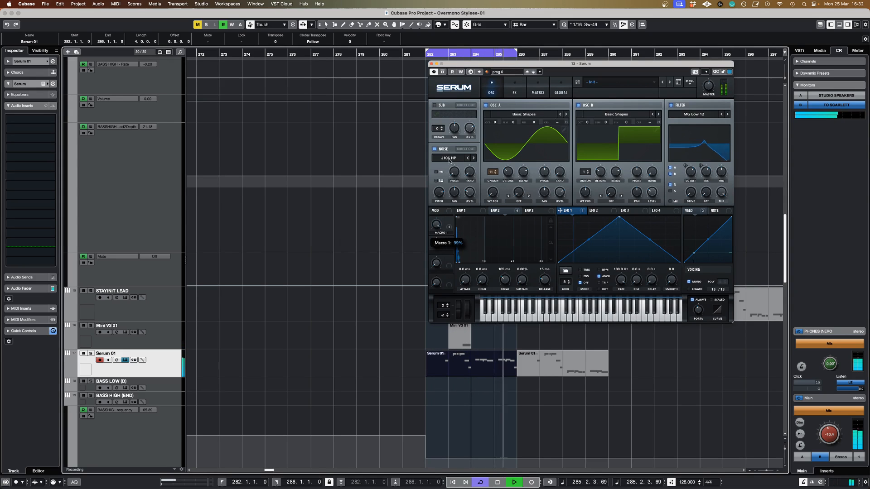
# - Stop playback, assign Macro 1 to LFO 1's rate, and sweep the macro to hear the change
pyautogui.press('space')
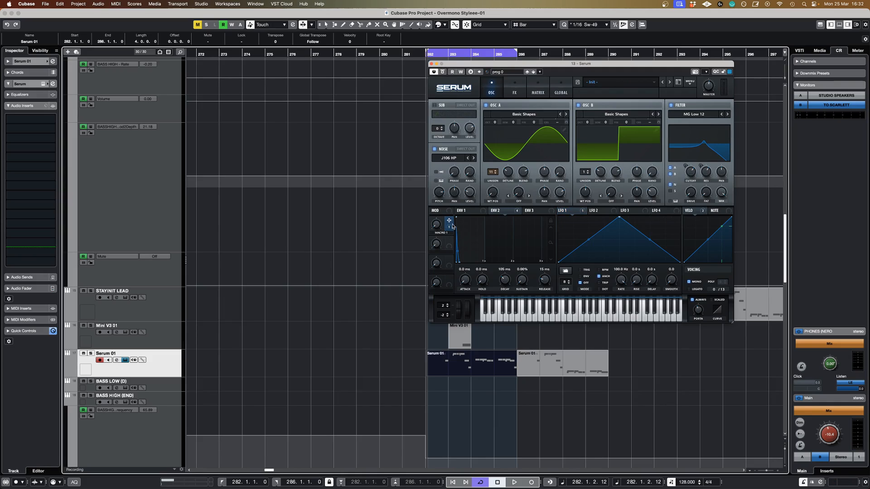
pyautogui.moveTo(449, 221); pyautogui.dragTo(628, 282)
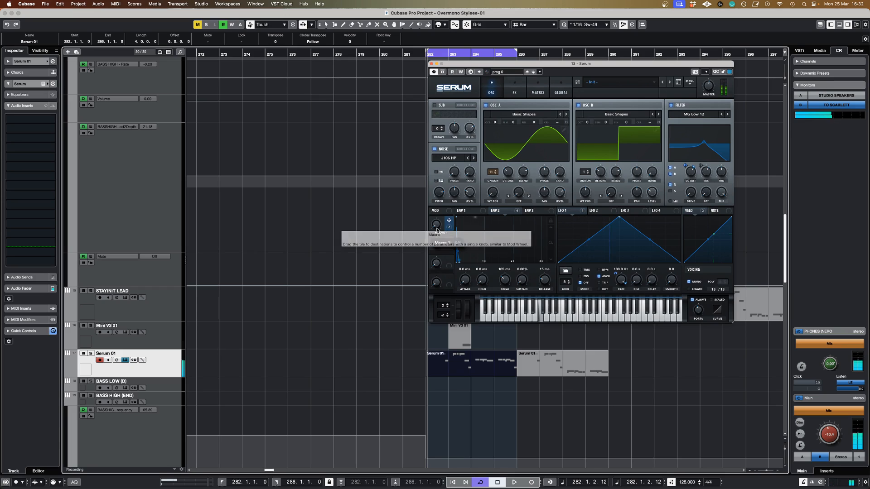
pyautogui.moveTo(438, 231); pyautogui.dragTo(458, 268)
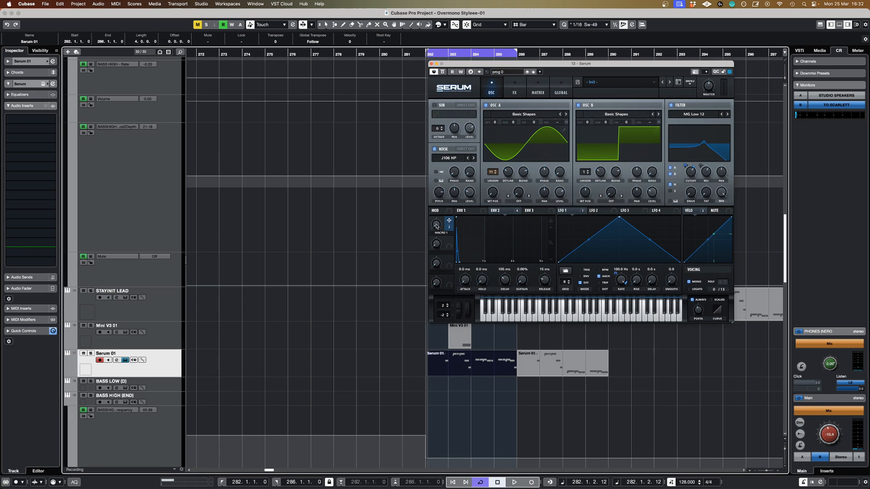
pyautogui.moveTo(437, 225); pyautogui.dragTo(434, 262)
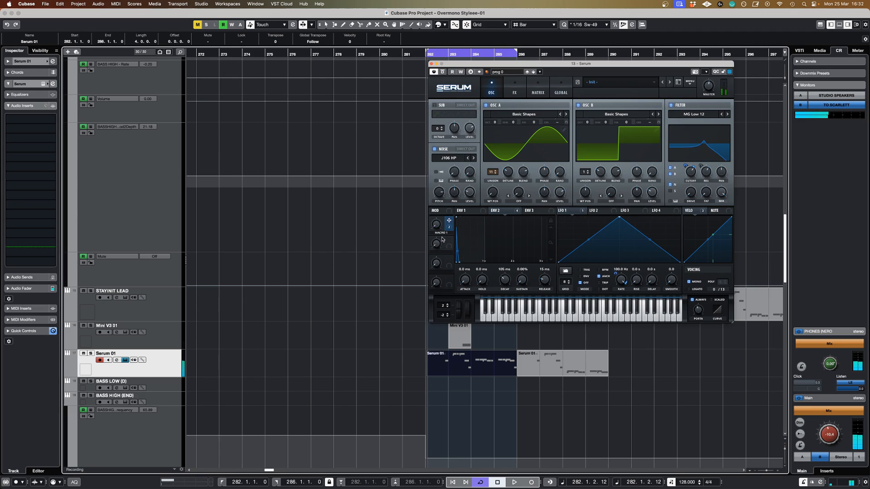
# - Assign Macro 1 to the effects filter's cutoff and sweep the macro while the loop plays
pyautogui.click(514, 88)
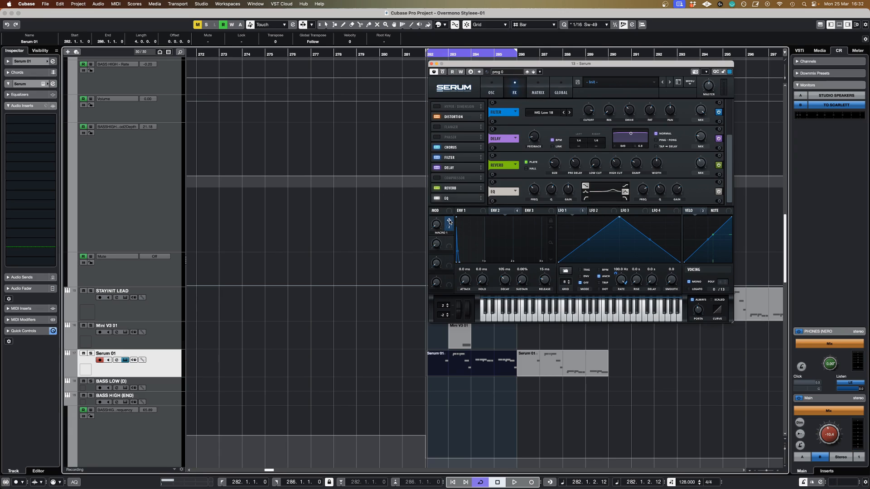
pyautogui.moveTo(449, 222); pyautogui.dragTo(585, 105)
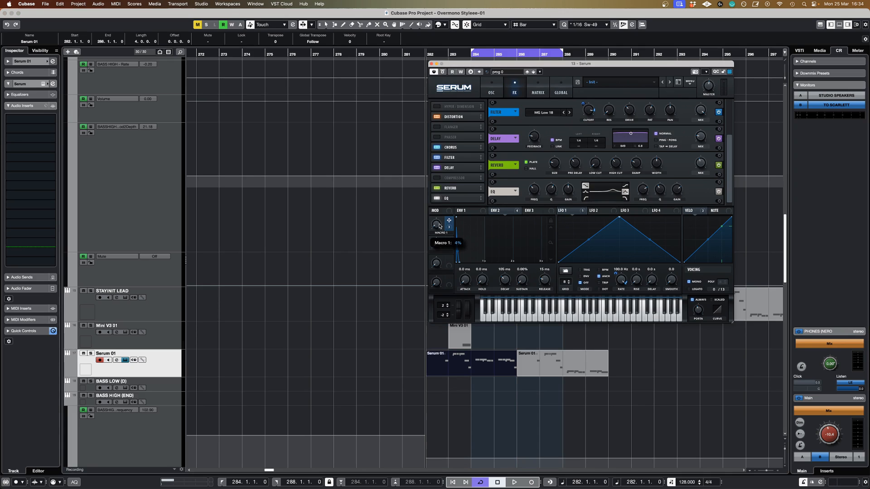
pyautogui.moveTo(438, 227); pyautogui.dragTo(443, 215)
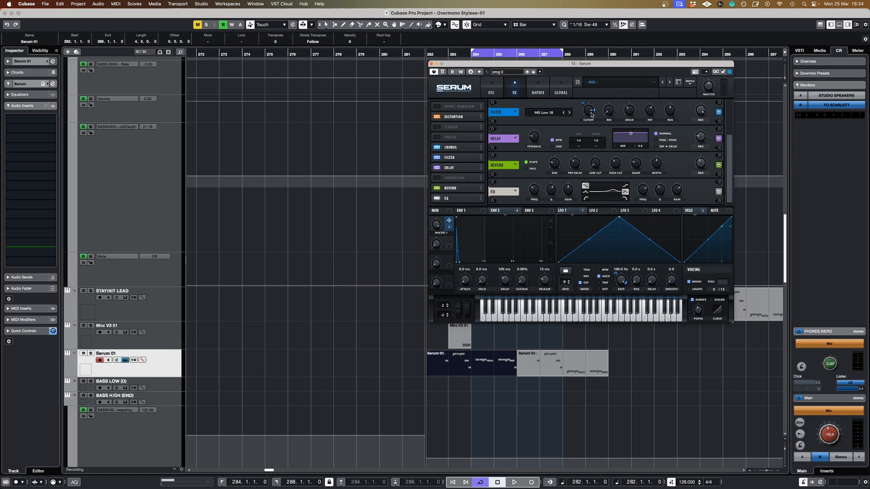
pyautogui.press('space')
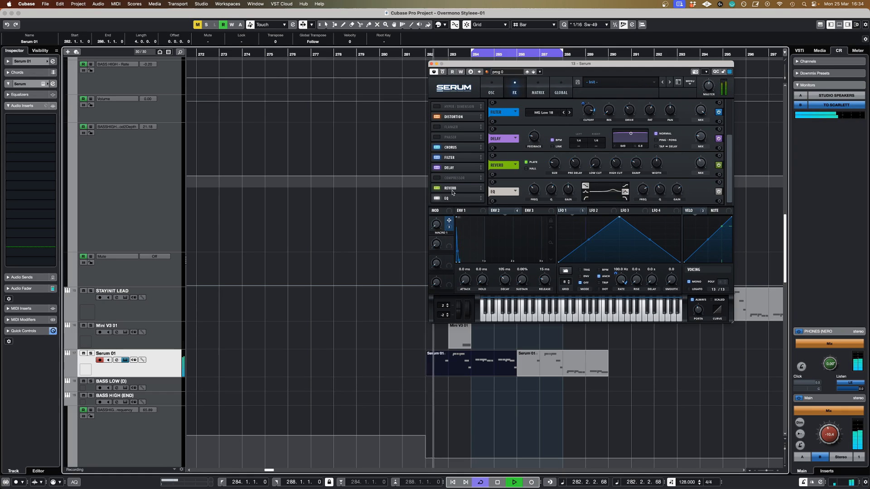
pyautogui.moveTo(437, 224)
pyautogui.mouseDown()
pyautogui.moveTo(455, 176)
pyautogui.moveTo(440, 223)
pyautogui.moveTo(447, 248)
pyautogui.moveTo(453, 179)
pyautogui.moveTo(438, 226)
pyautogui.mouseUp()
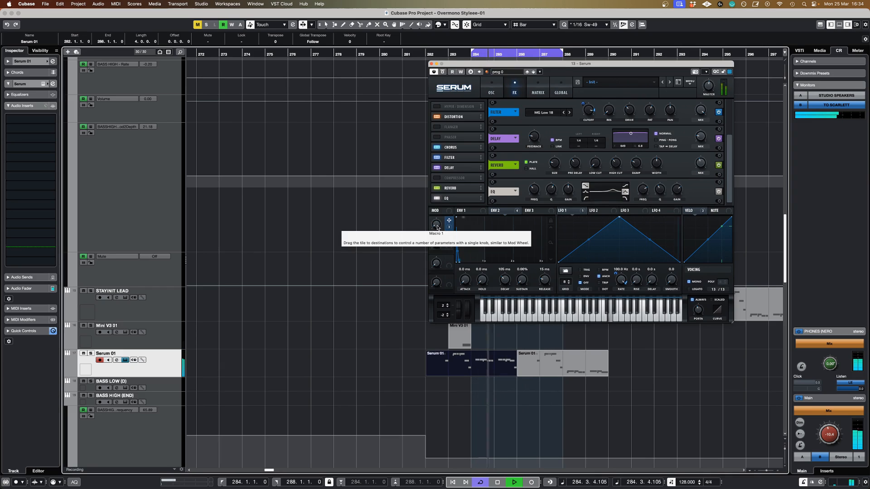